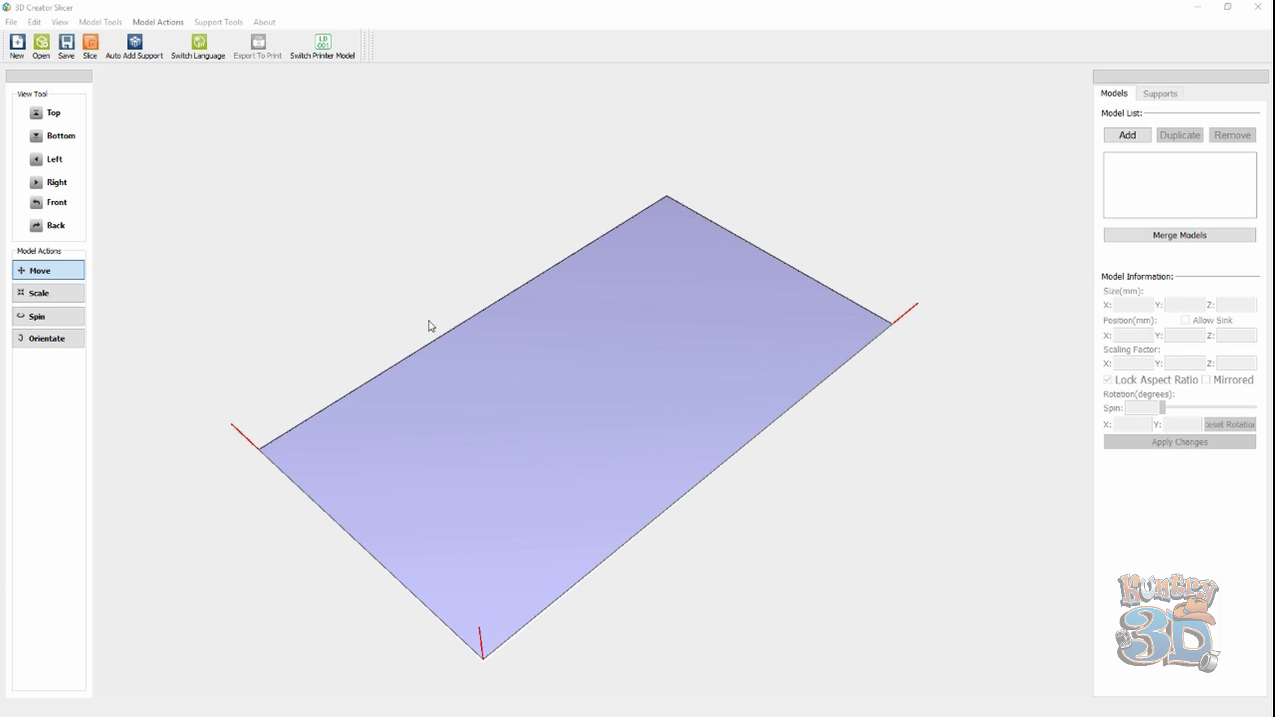
Import the K3dRingSize13ish.stl ring model onto the build plate.
{"action": "left_click", "coordinate": [1128, 136]}
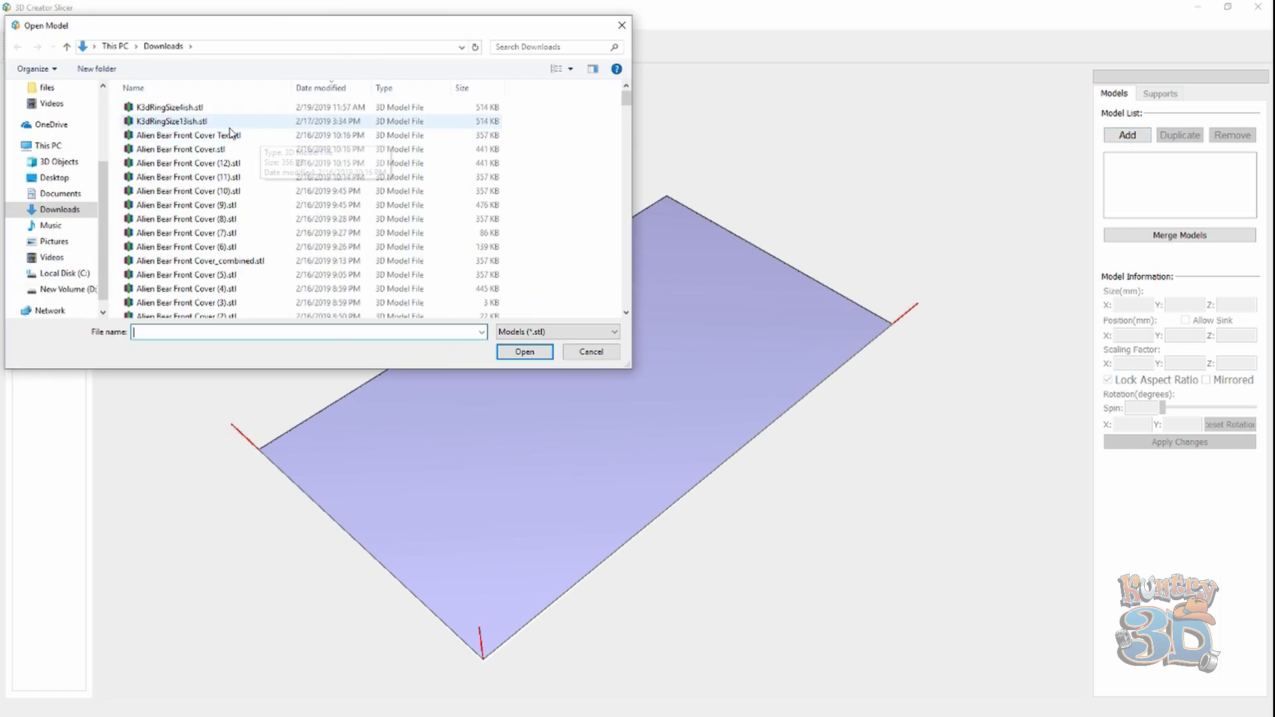
{"action": "left_click", "coordinate": [200, 125]}
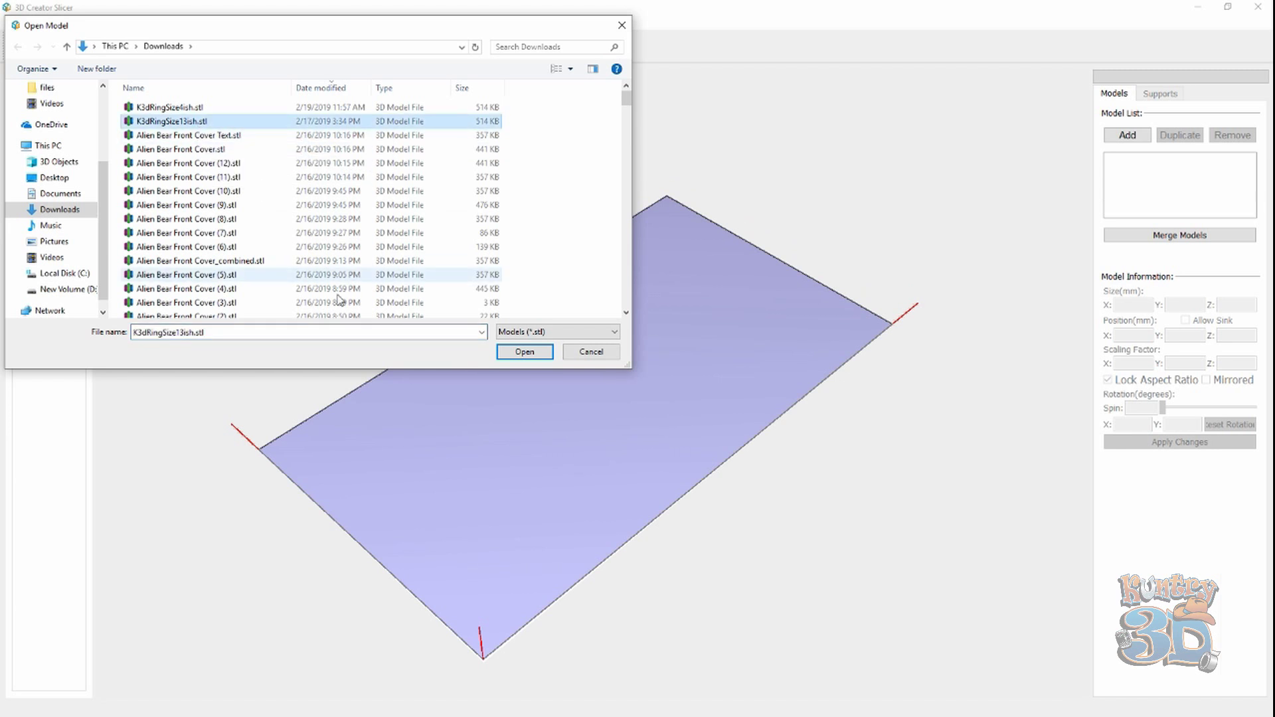
{"action": "left_click", "coordinate": [524, 351]}
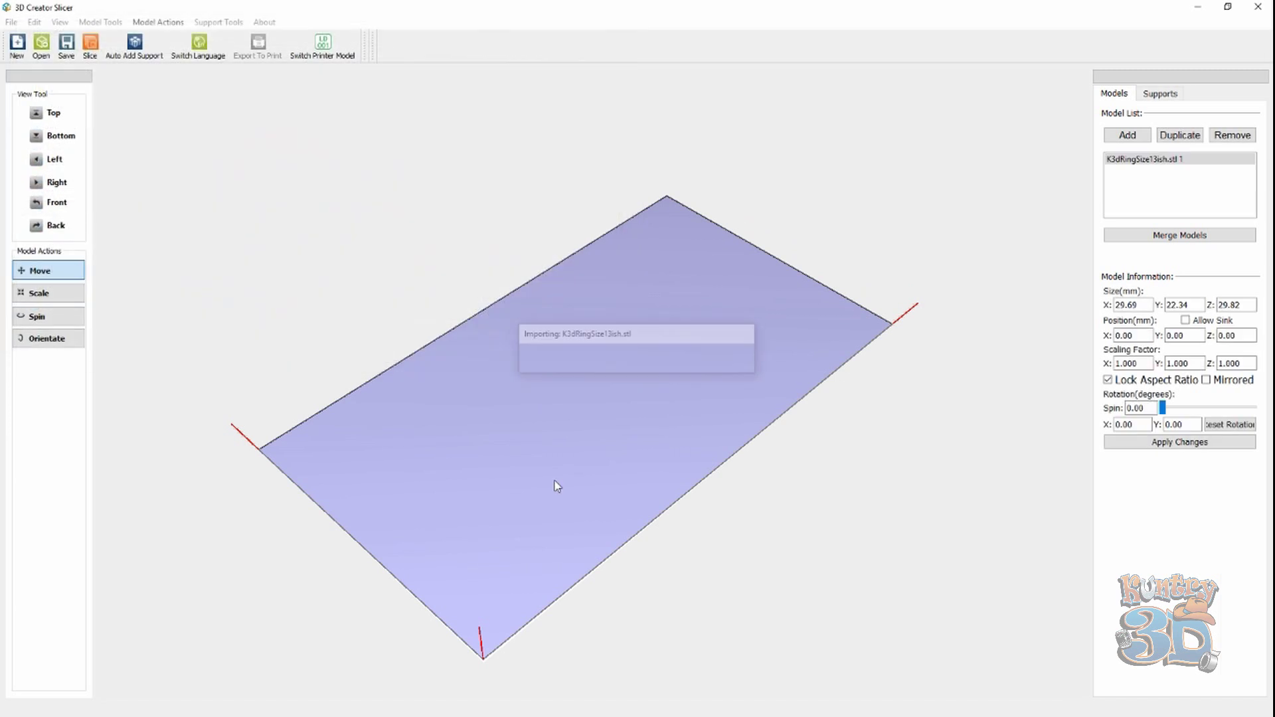
{"action": "left_click", "coordinate": [555, 518]}
{"action": "left_click_drag", "start_coordinate": [529, 515], "coordinate": [489, 489]}
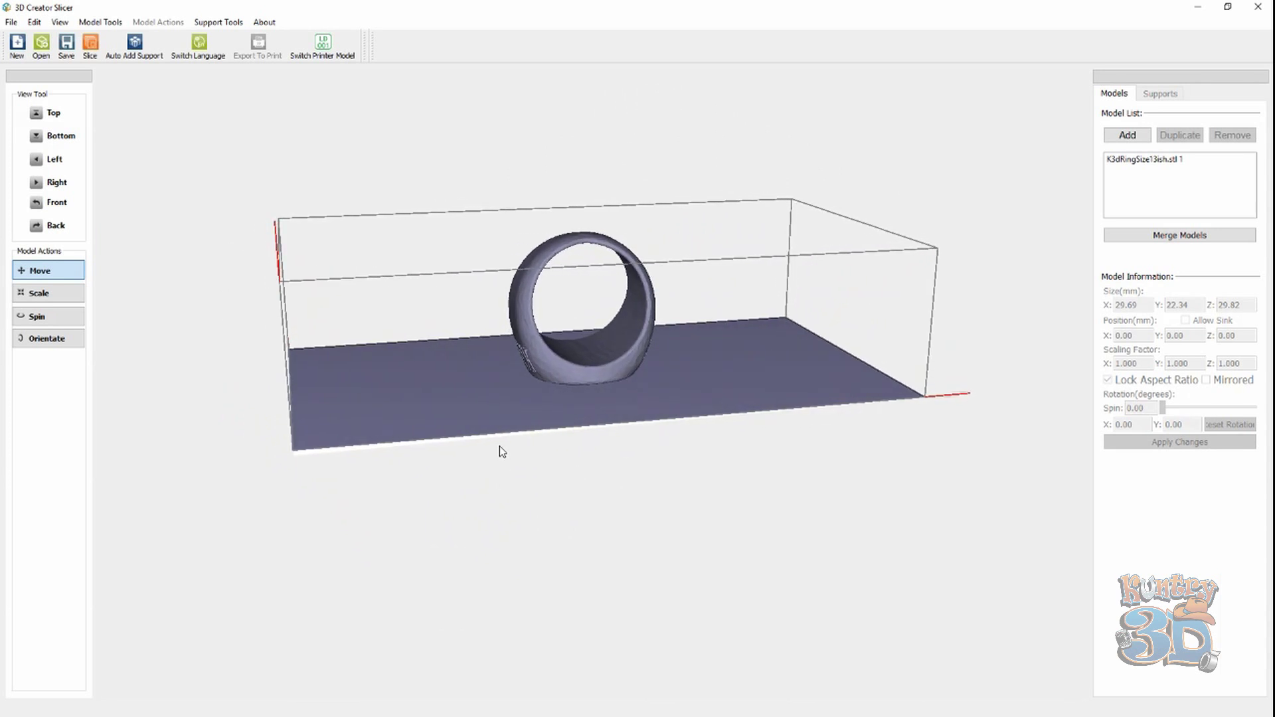
{"action": "left_click_drag", "start_coordinate": [461, 396], "coordinate": [193, 385]}
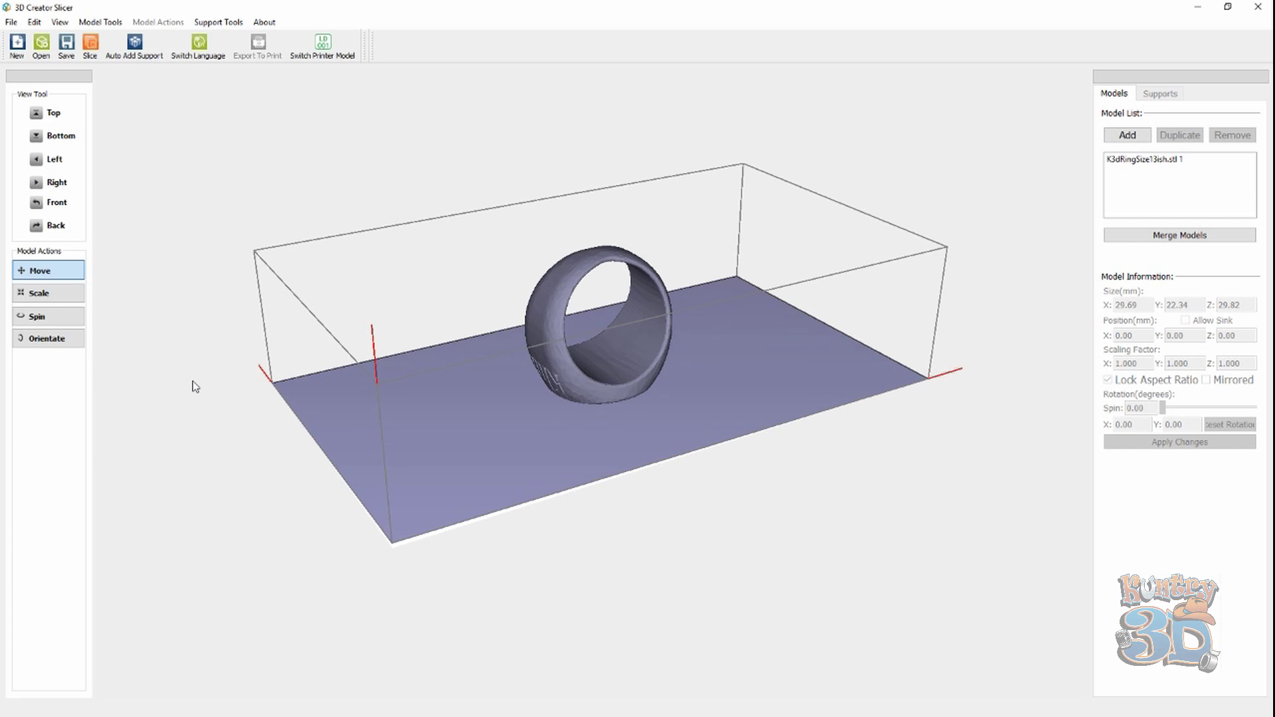
Reorient the ring to about X 179°, Y 0° so its thick head points up.
{"action": "left_click", "coordinate": [43, 341]}
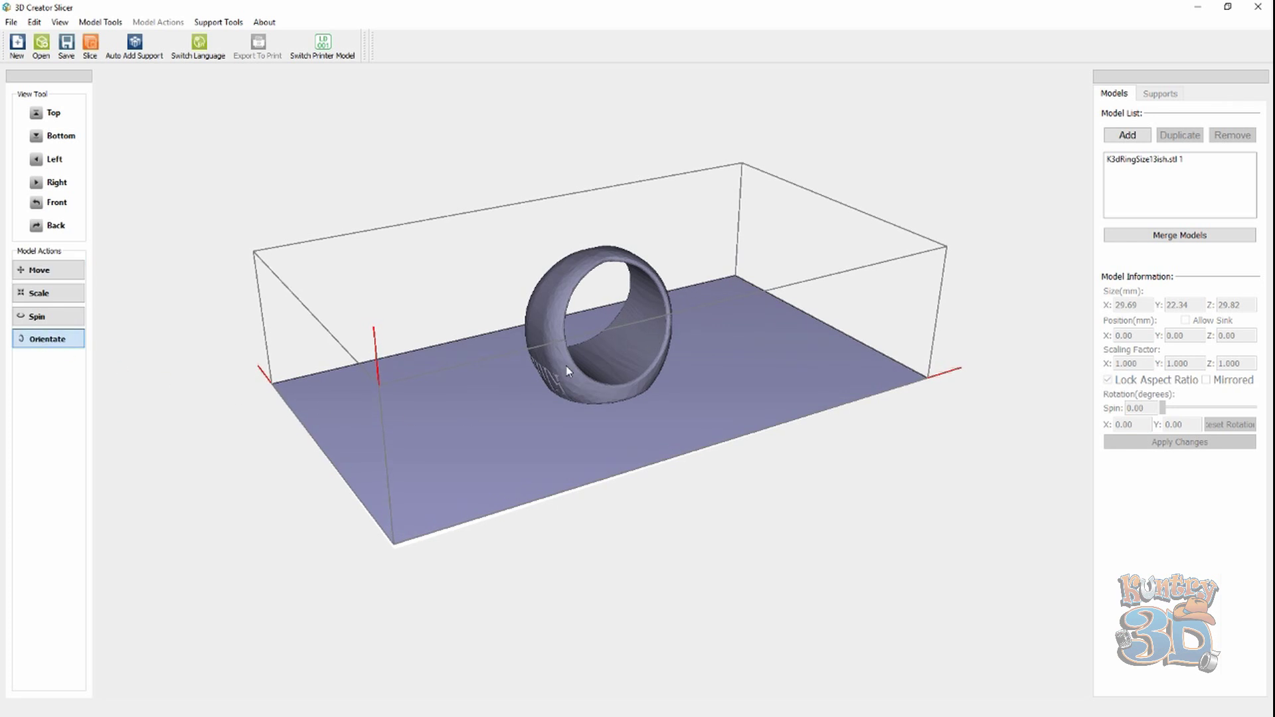
{"action": "left_click_drag", "start_coordinate": [566, 366], "coordinate": [612, 352]}
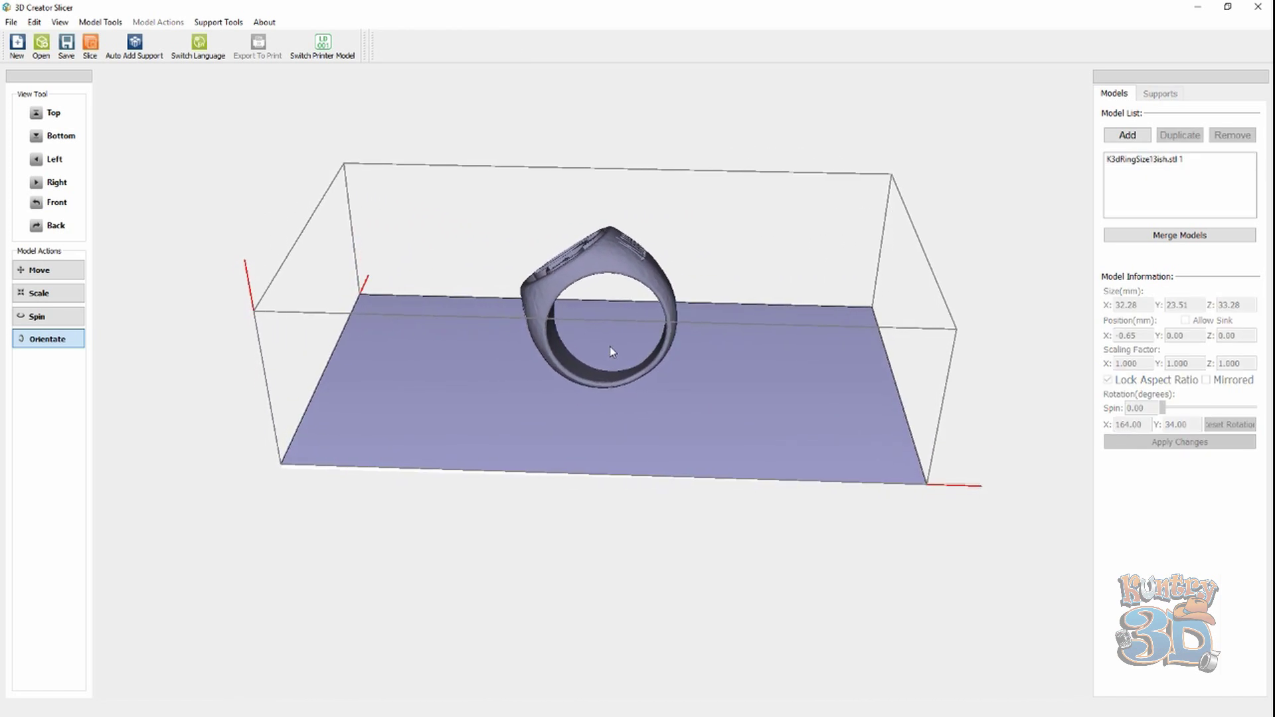
{"action": "left_click", "coordinate": [603, 377]}
{"action": "left_click_drag", "start_coordinate": [614, 433], "coordinate": [623, 387]}
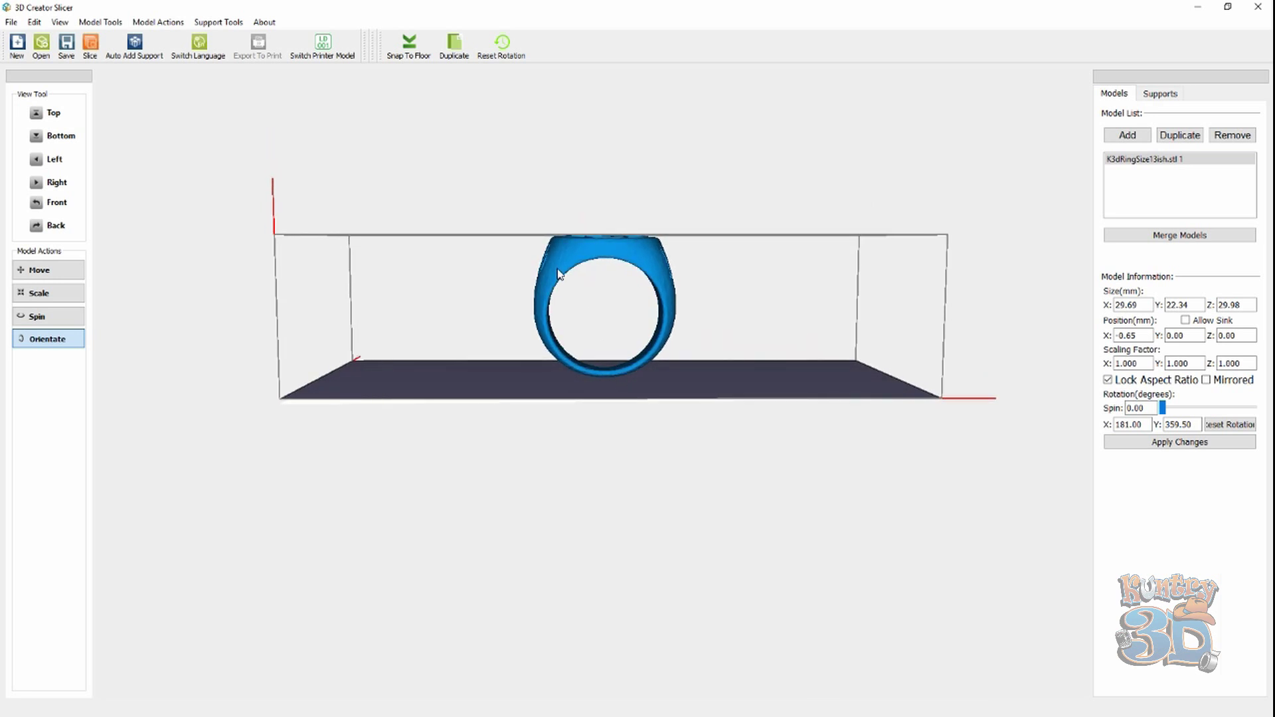
{"action": "left_click_drag", "start_coordinate": [558, 273], "coordinate": [547, 311]}
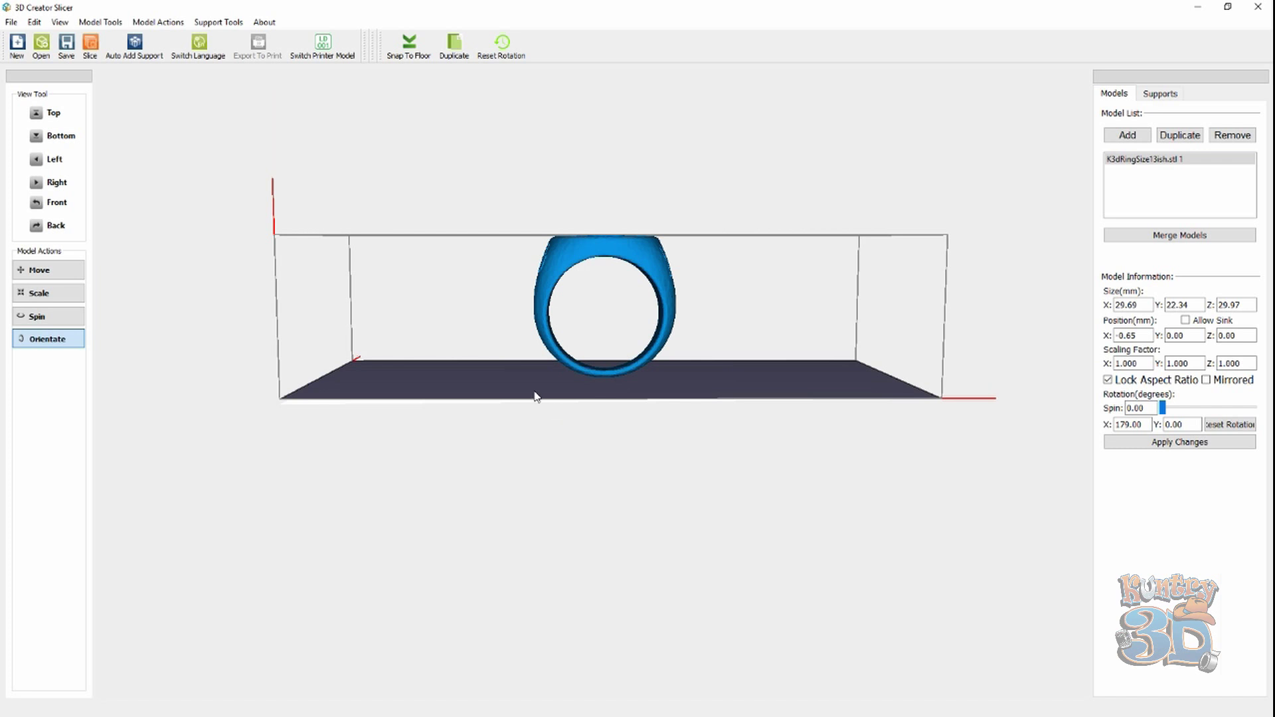
Spin the ring to 85° so the 'Klub' engraving faces the front.
{"action": "left_click", "coordinate": [41, 317]}
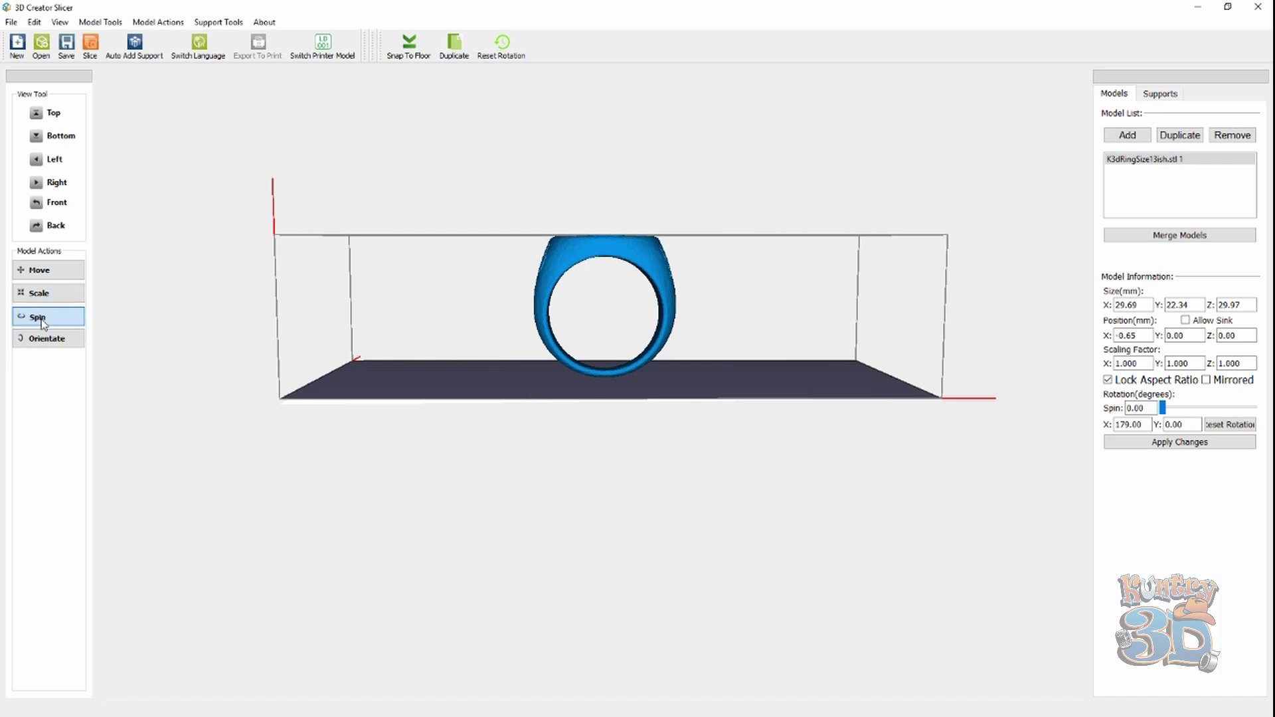
{"action": "left_click_drag", "start_coordinate": [550, 334], "coordinate": [664, 355]}
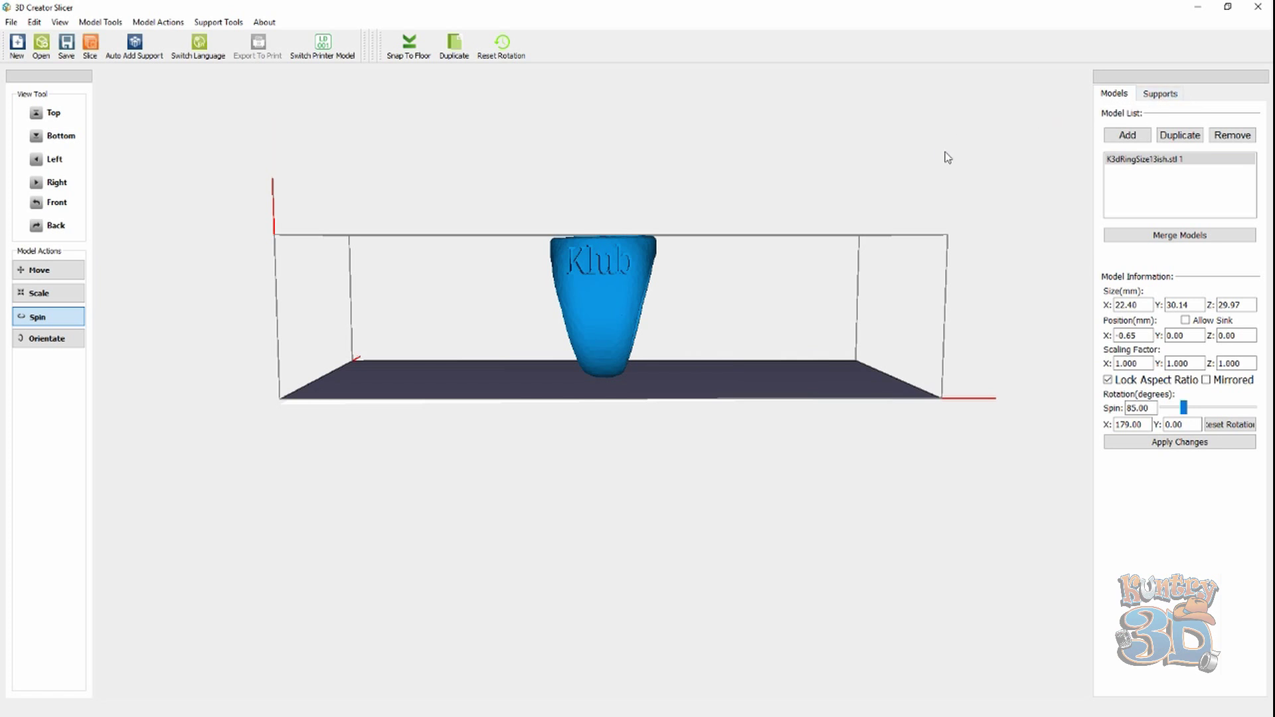
{"action": "mouse_move", "coordinate": [767, 399]}
{"action": "left_mouse_down"}
{"action": "mouse_move", "coordinate": [678, 404]}
{"action": "mouse_move", "coordinate": [746, 396]}
{"action": "left_mouse_up"}
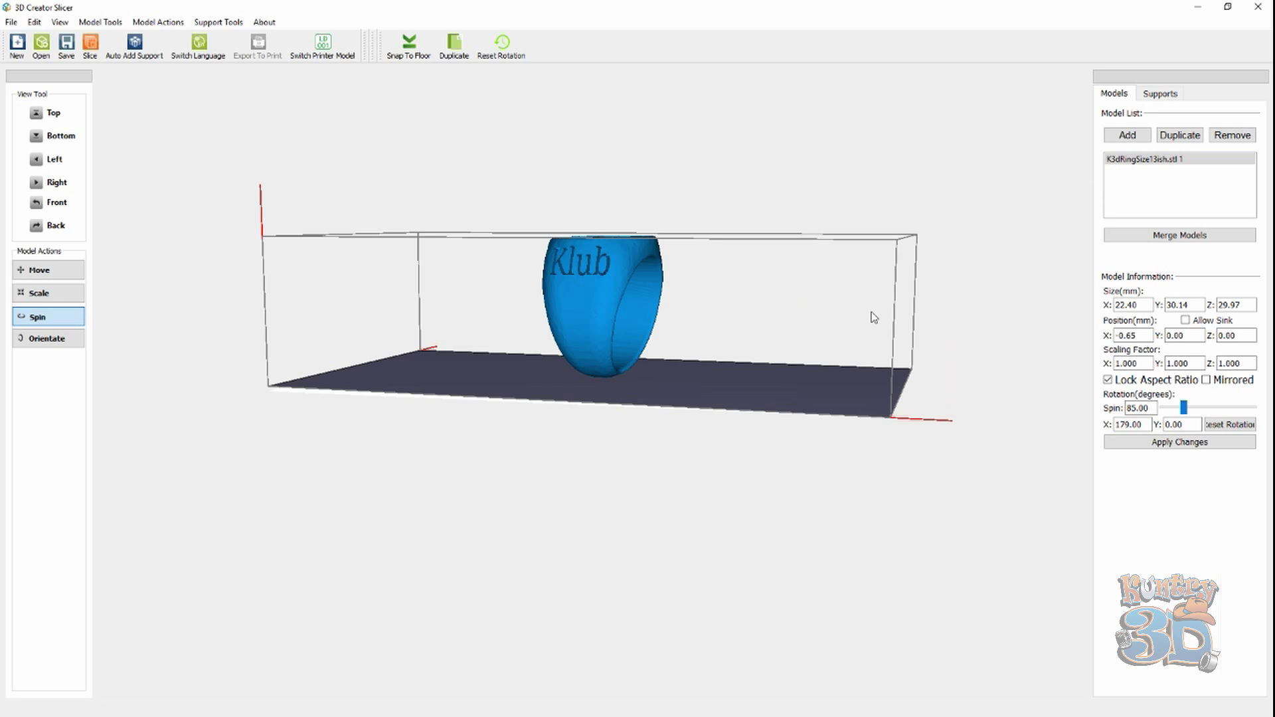
Scale the ring with locked aspect ratio to 19 mm wide, giving 19.00 × 25.57 × 25.42 mm.
{"action": "left_click", "coordinate": [1173, 98]}
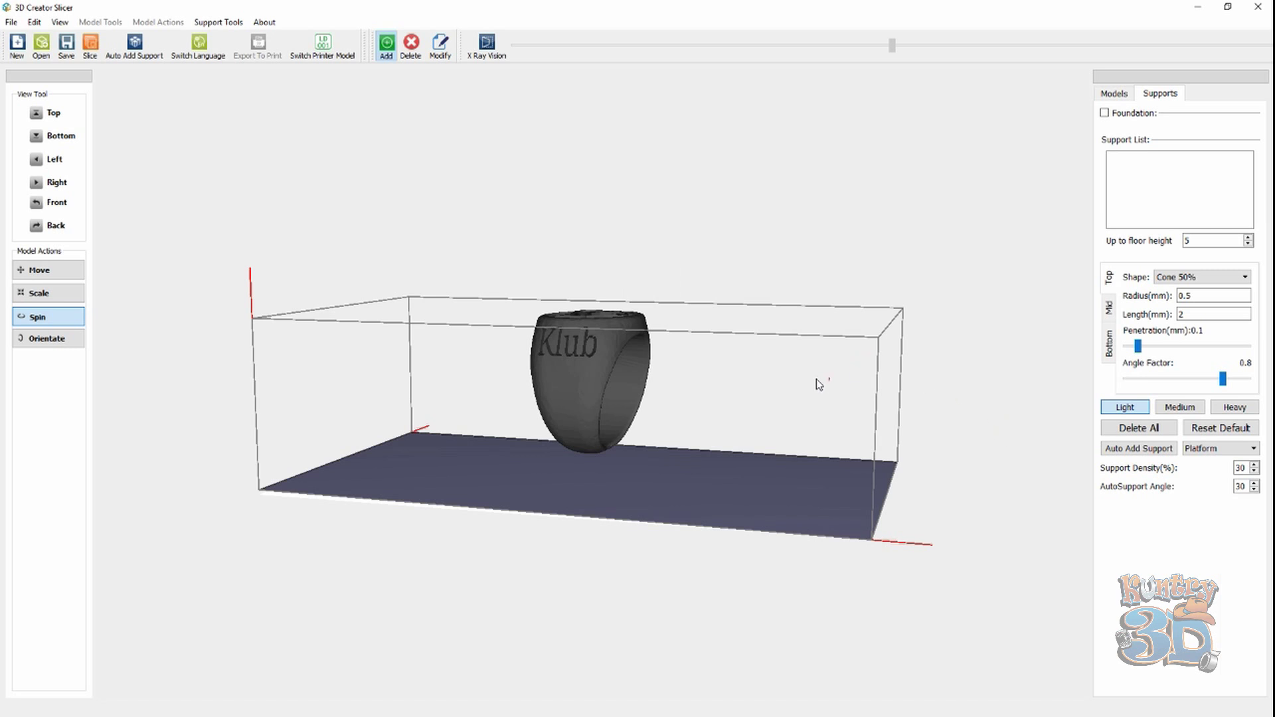
{"action": "left_click", "coordinate": [1117, 97]}
{"action": "left_click", "coordinate": [49, 293]}
{"action": "scroll", "coordinate": [601, 306], "scroll_direction": "down", "scroll_amount": 1}
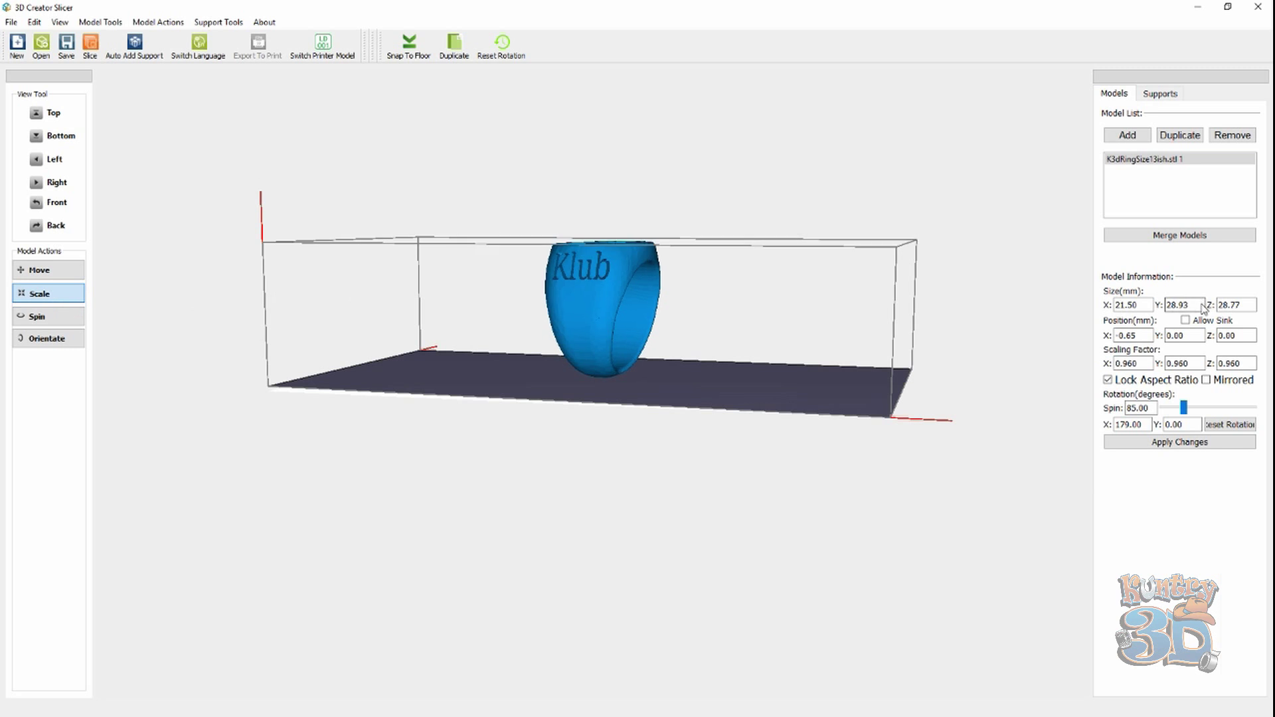
{"action": "left_click_drag", "start_coordinate": [1139, 307], "coordinate": [1112, 309]}
{"action": "type", "text": "19"}
{"action": "left_click", "coordinate": [1184, 307]}
{"action": "left_click", "coordinate": [1136, 307]}
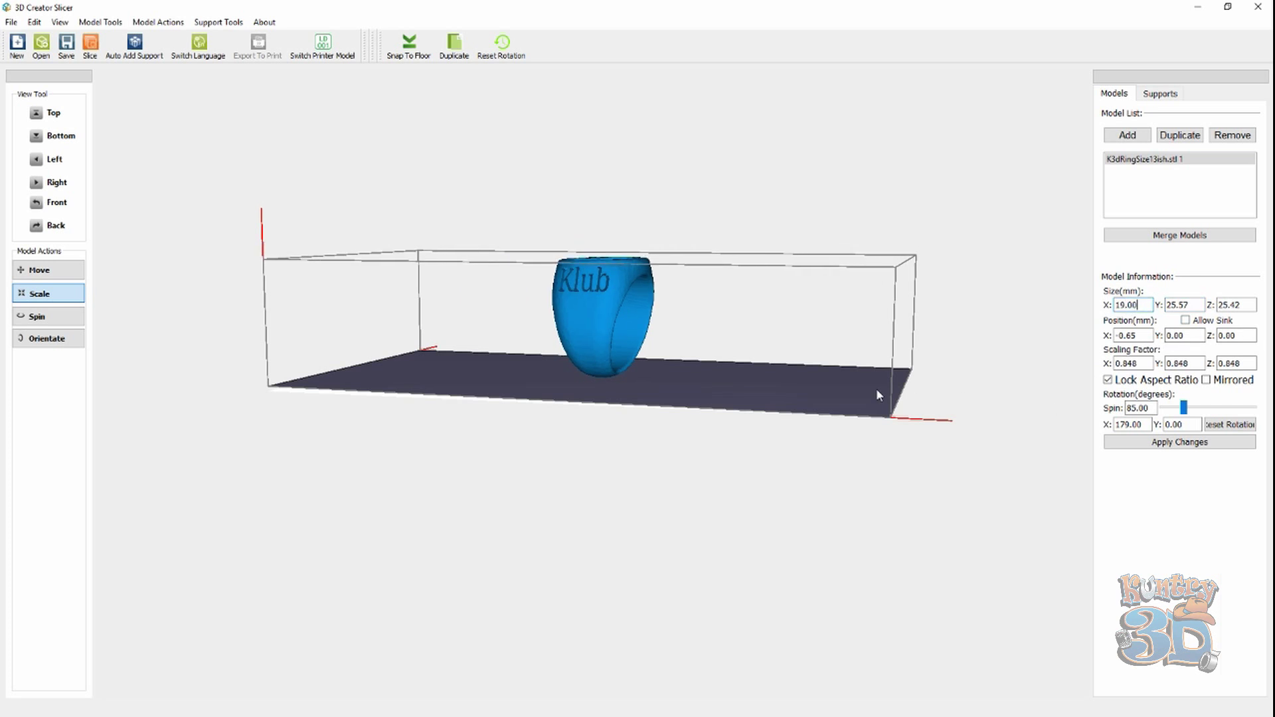
{"action": "mouse_move", "coordinate": [821, 397]}
{"action": "left_mouse_down"}
{"action": "mouse_move", "coordinate": [741, 419]}
{"action": "mouse_move", "coordinate": [717, 412]}
{"action": "mouse_move", "coordinate": [859, 408]}
{"action": "mouse_move", "coordinate": [805, 419]}
{"action": "mouse_move", "coordinate": [843, 419]}
{"action": "mouse_move", "coordinate": [829, 402]}
{"action": "left_mouse_up"}
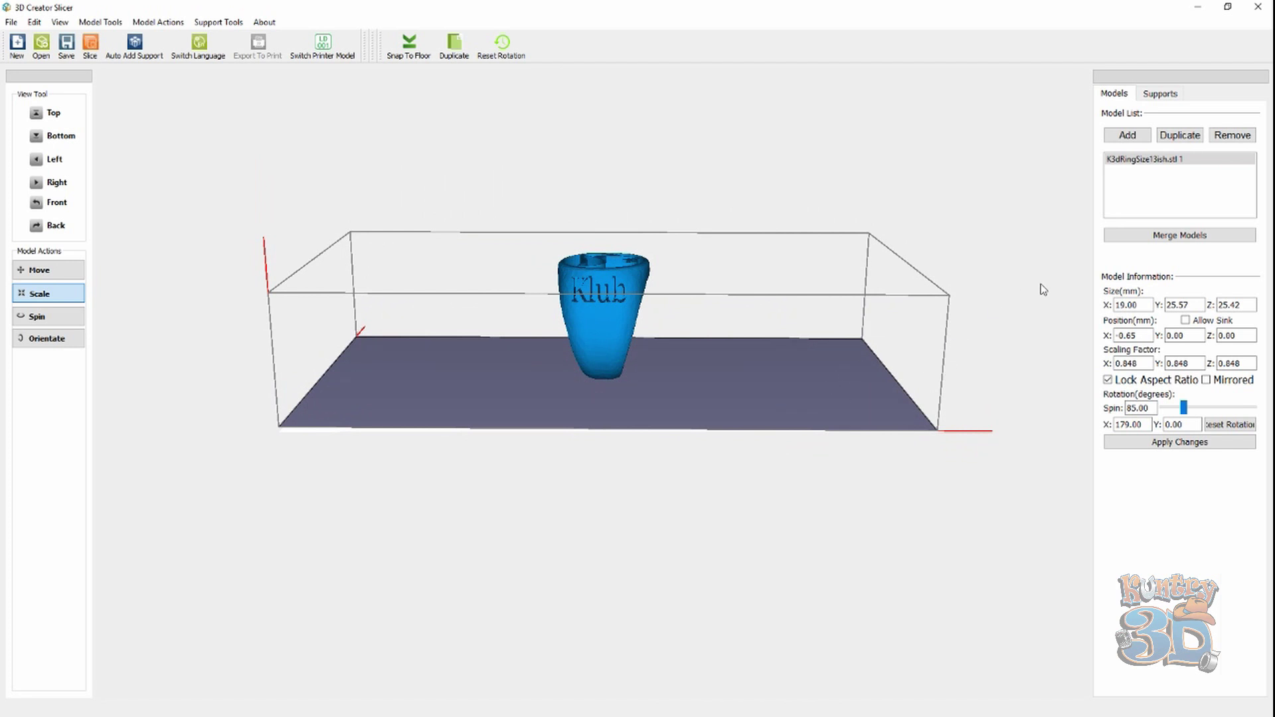
Auto-add Light cone supports under the ring, raising it 5 mm off the plate.
{"action": "left_click", "coordinate": [1160, 95]}
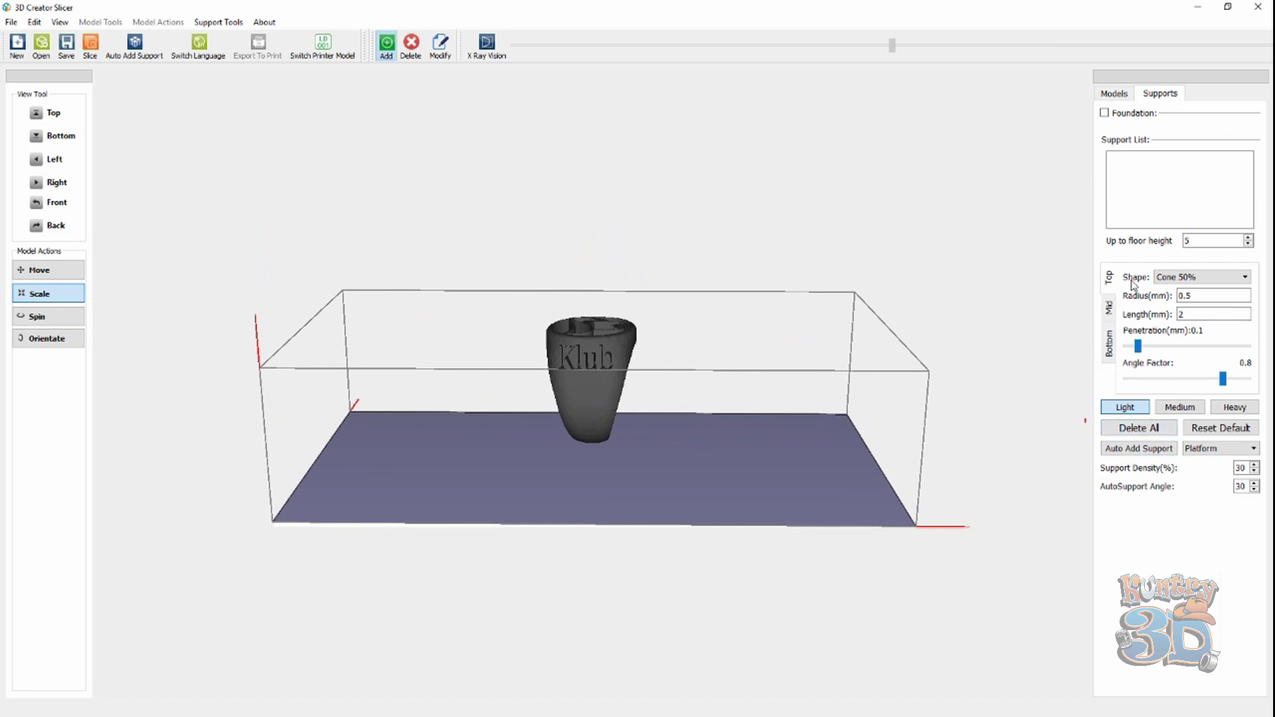
{"action": "left_click", "coordinate": [1199, 300]}
{"action": "left_click", "coordinate": [1183, 318]}
{"action": "left_click", "coordinate": [1138, 448]}
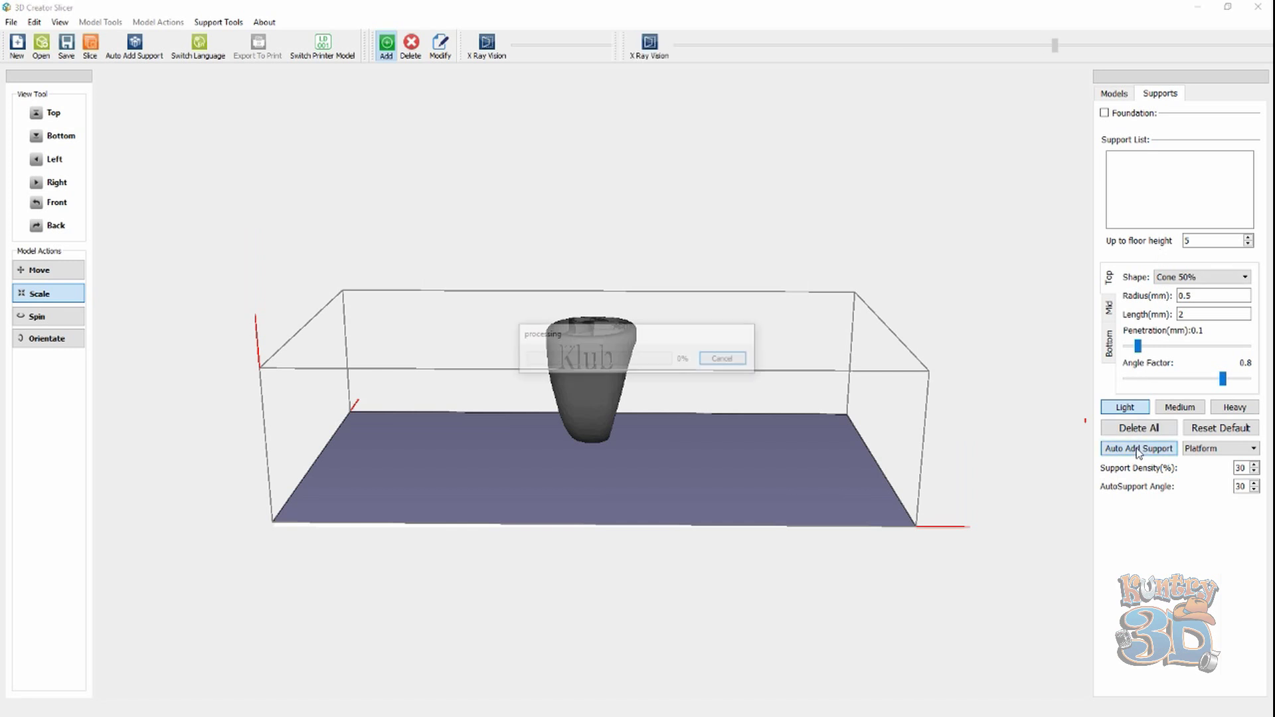
{"action": "left_click_drag", "start_coordinate": [639, 428], "coordinate": [556, 308]}
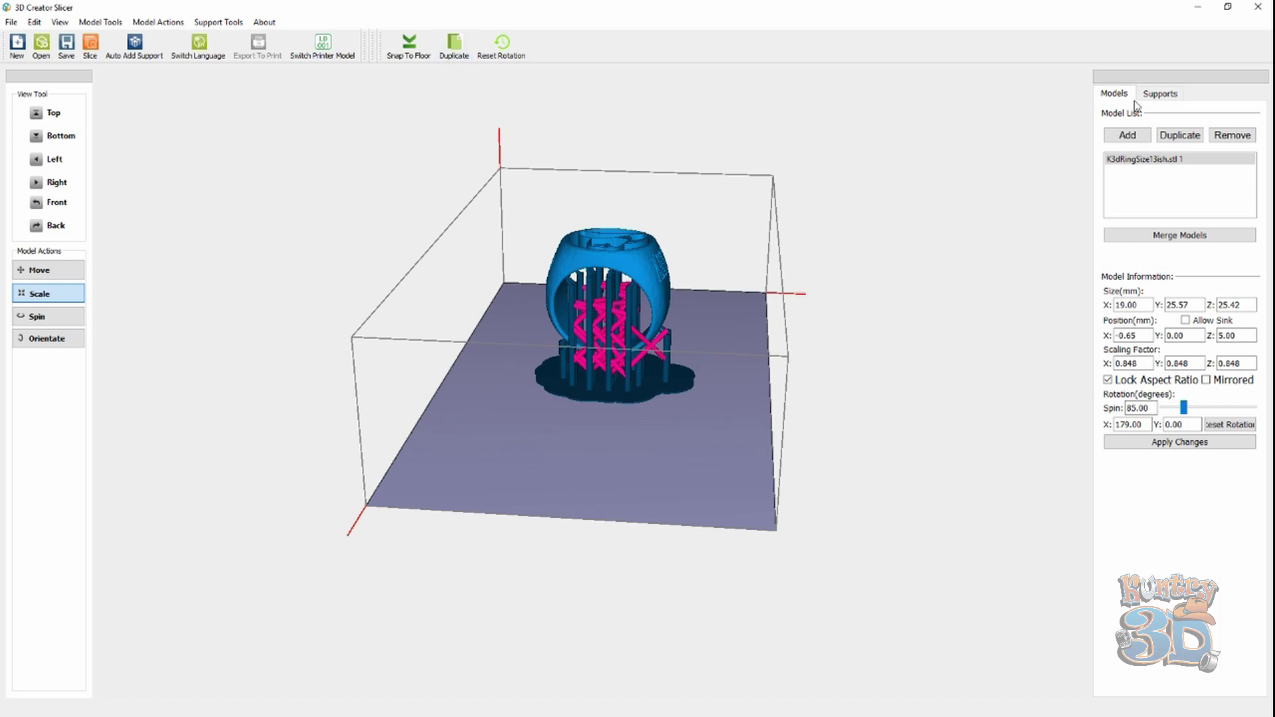
{"action": "left_click", "coordinate": [1156, 97]}
Delete the support struts inside and beneath the ring's opening.
{"action": "left_click", "coordinate": [409, 52]}
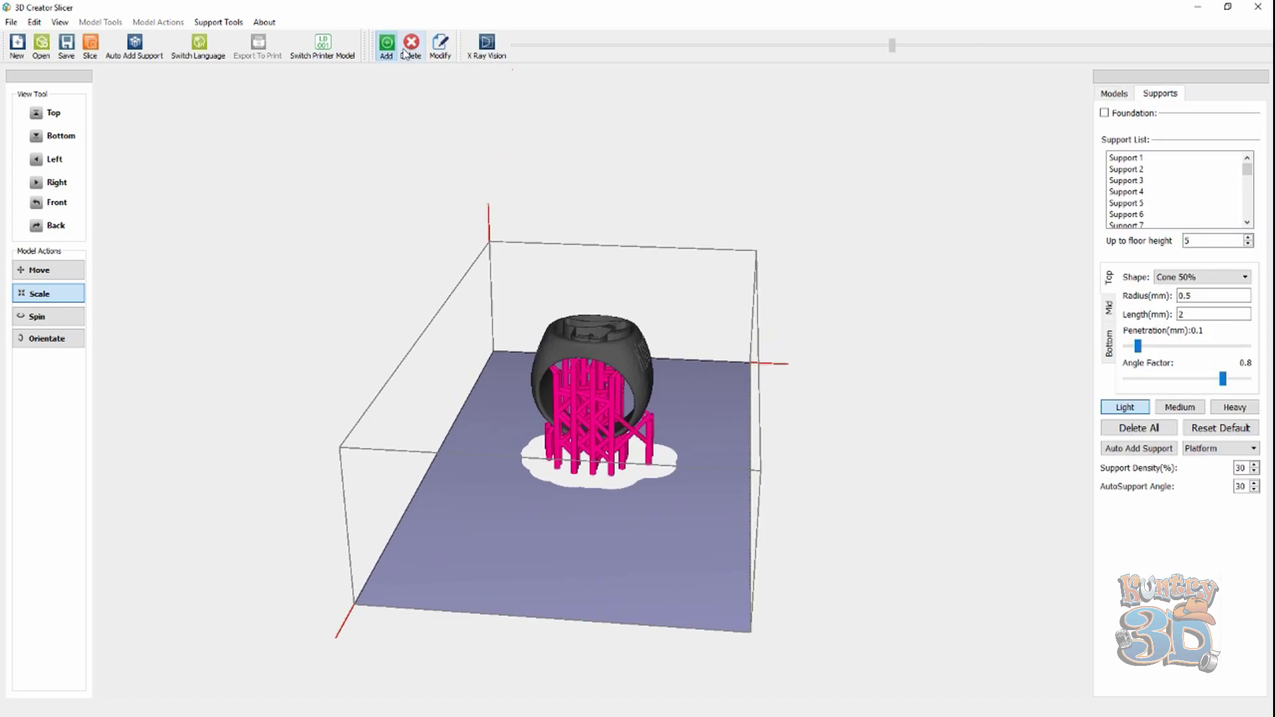
{"action": "left_click_drag", "start_coordinate": [637, 528], "coordinate": [565, 399]}
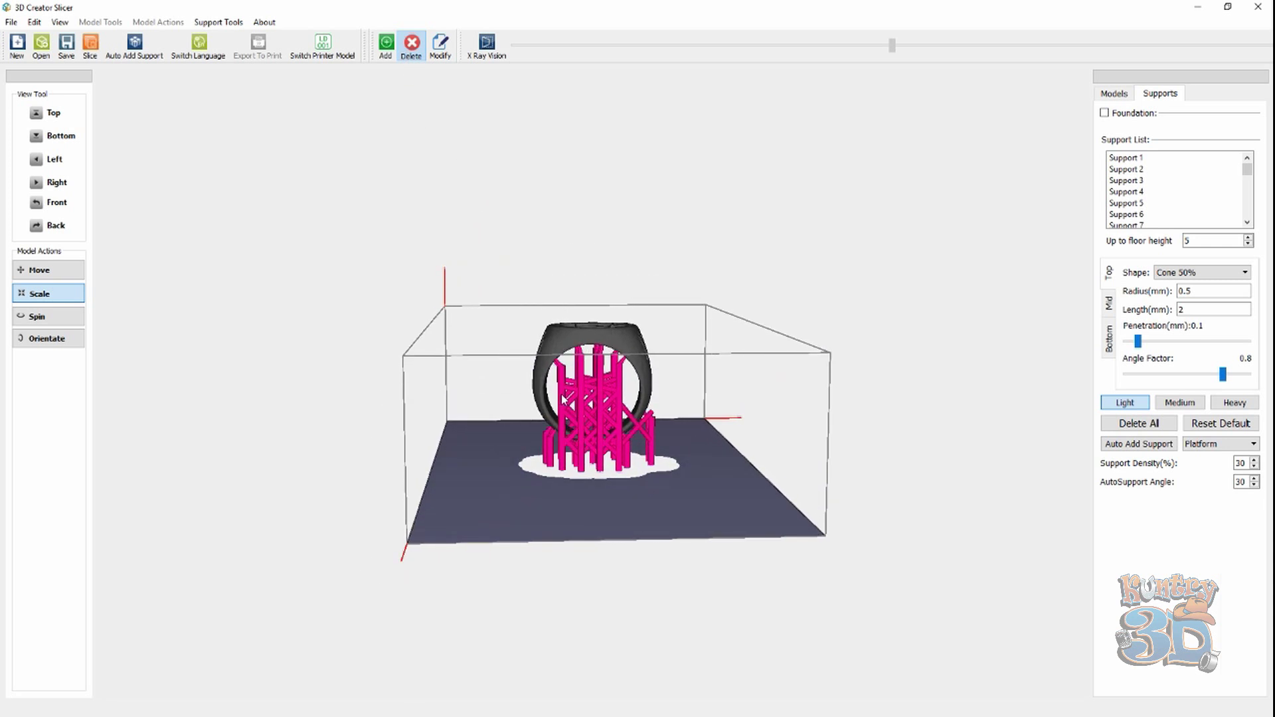
{"action": "left_click", "coordinate": [565, 399]}
{"action": "left_click", "coordinate": [569, 402]}
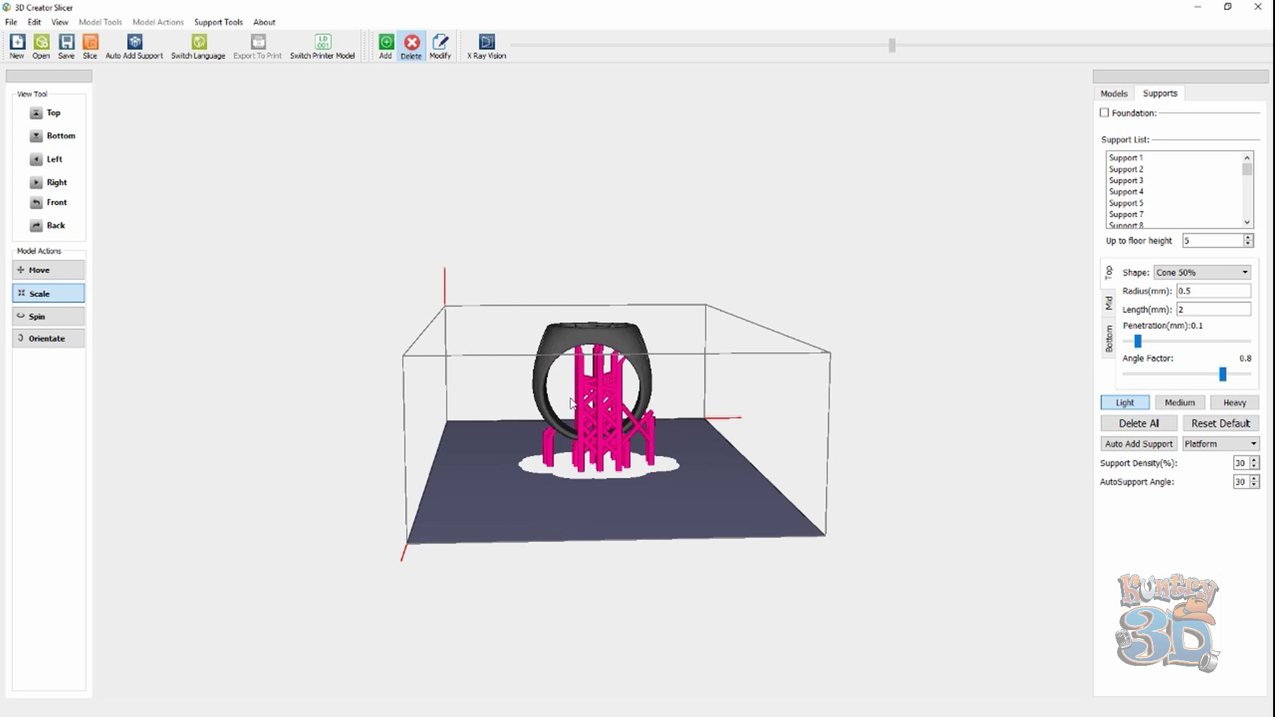
{"action": "left_click", "coordinate": [580, 402]}
{"action": "left_click", "coordinate": [581, 403]}
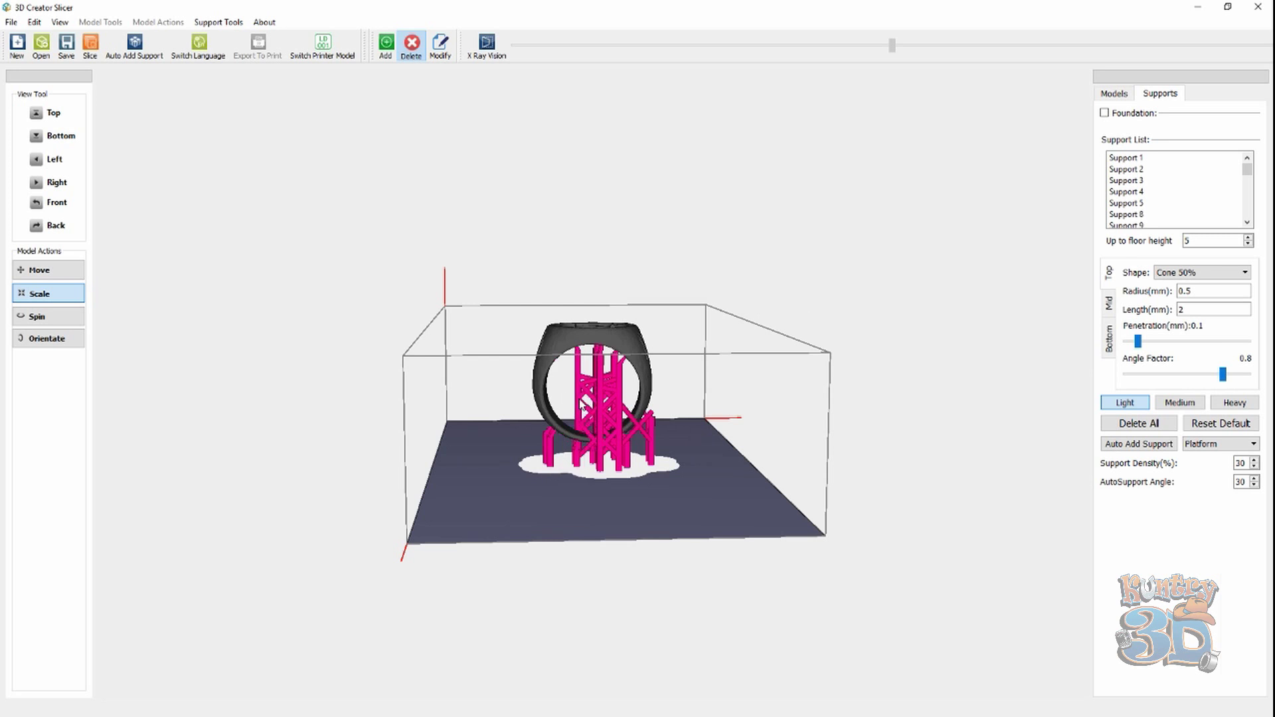
{"action": "left_click", "coordinate": [582, 403]}
{"action": "left_click", "coordinate": [600, 402]}
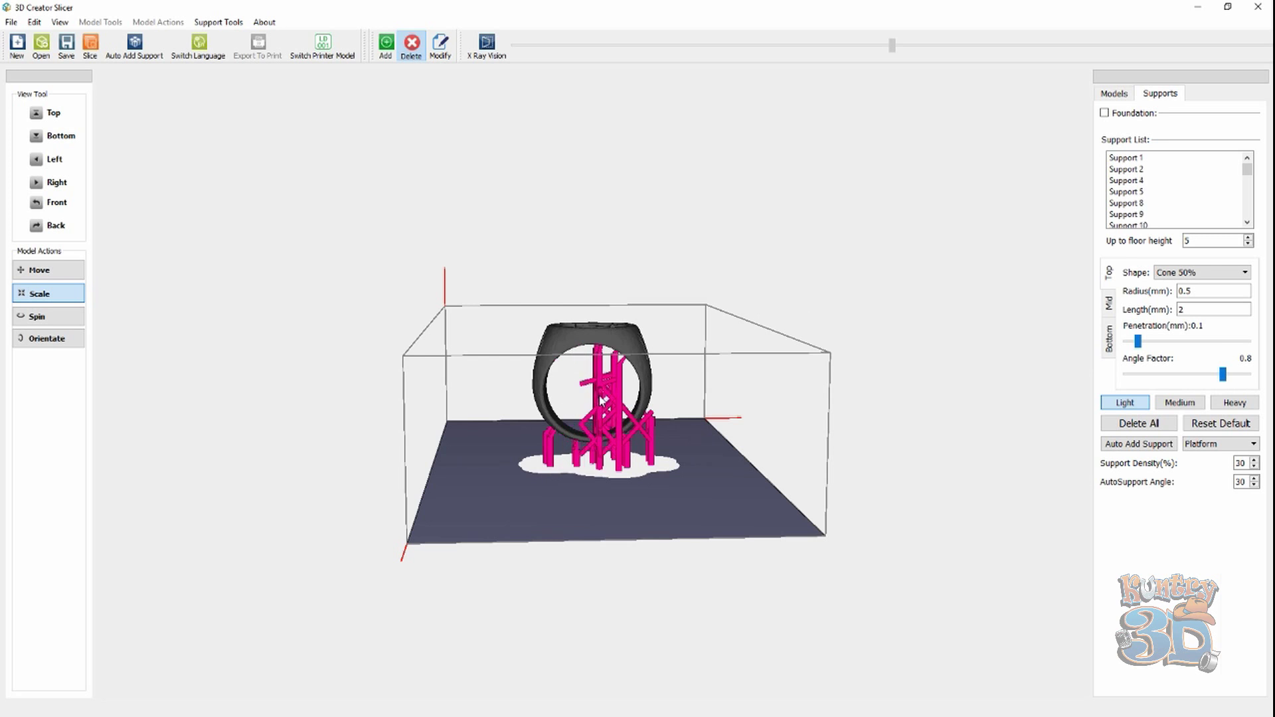
{"action": "left_click", "coordinate": [596, 410]}
{"action": "left_click", "coordinate": [601, 412]}
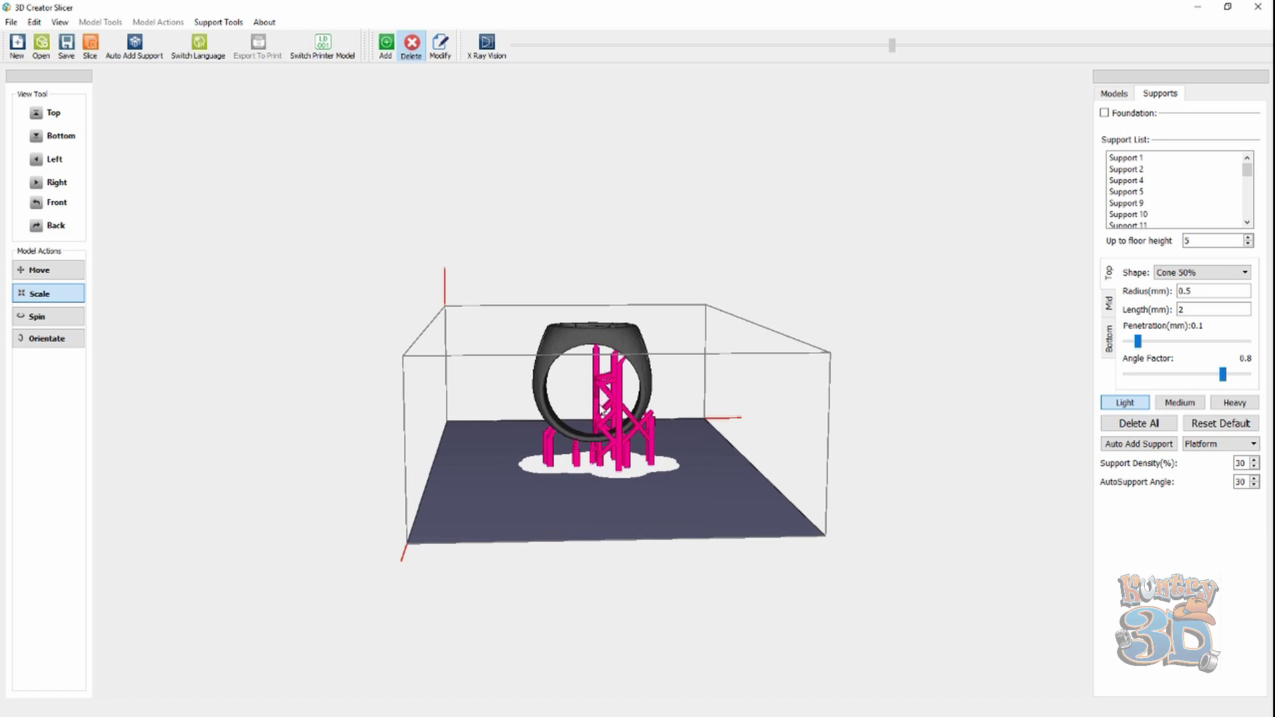
{"action": "left_click", "coordinate": [597, 408]}
{"action": "left_click", "coordinate": [616, 419]}
{"action": "left_click", "coordinate": [611, 407]}
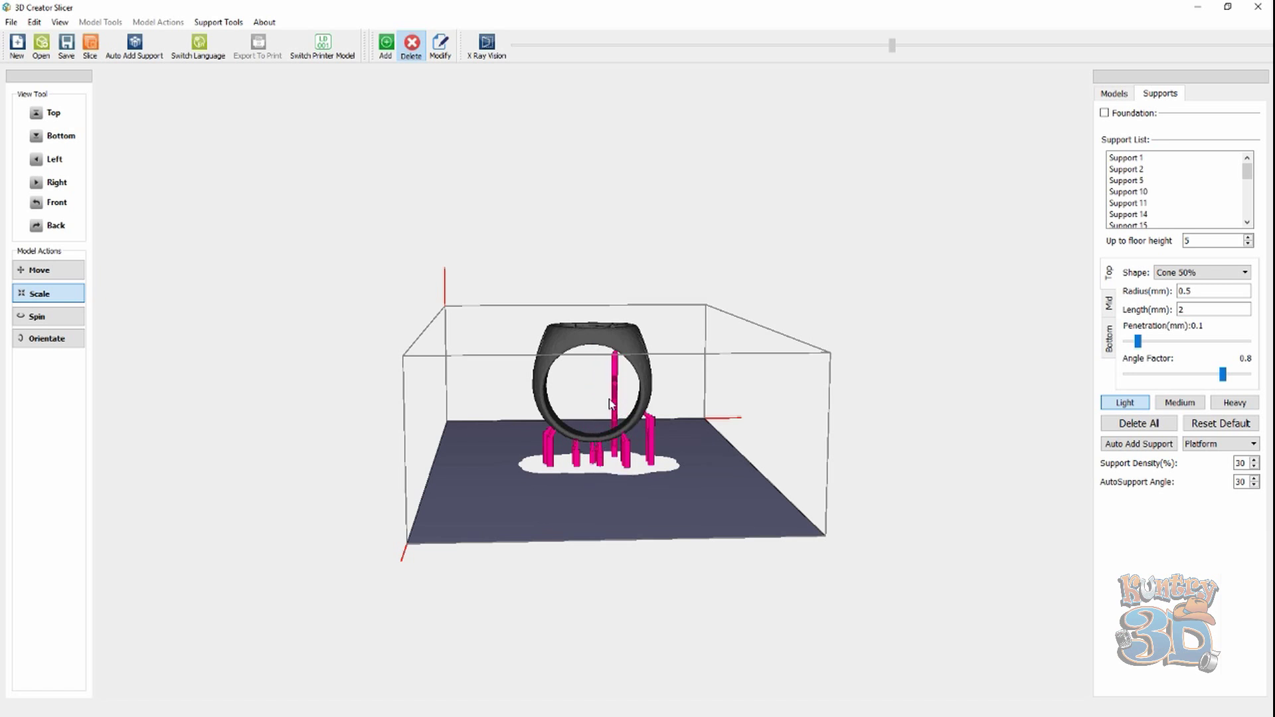
{"action": "left_click", "coordinate": [617, 399]}
Delete the stray leftmost support under the ring, keeping the rest.
{"action": "middle_click_drag", "start_coordinate": [607, 492], "coordinate": [587, 475]}
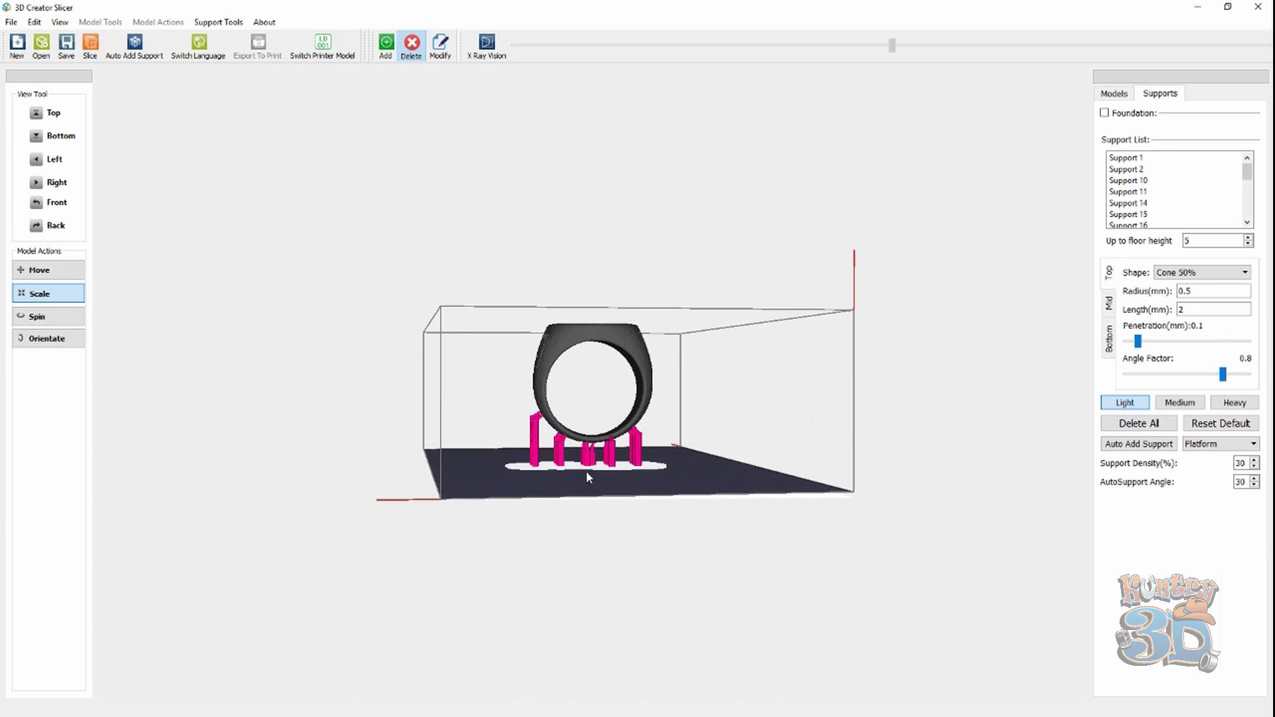
{"action": "left_click", "coordinate": [535, 439]}
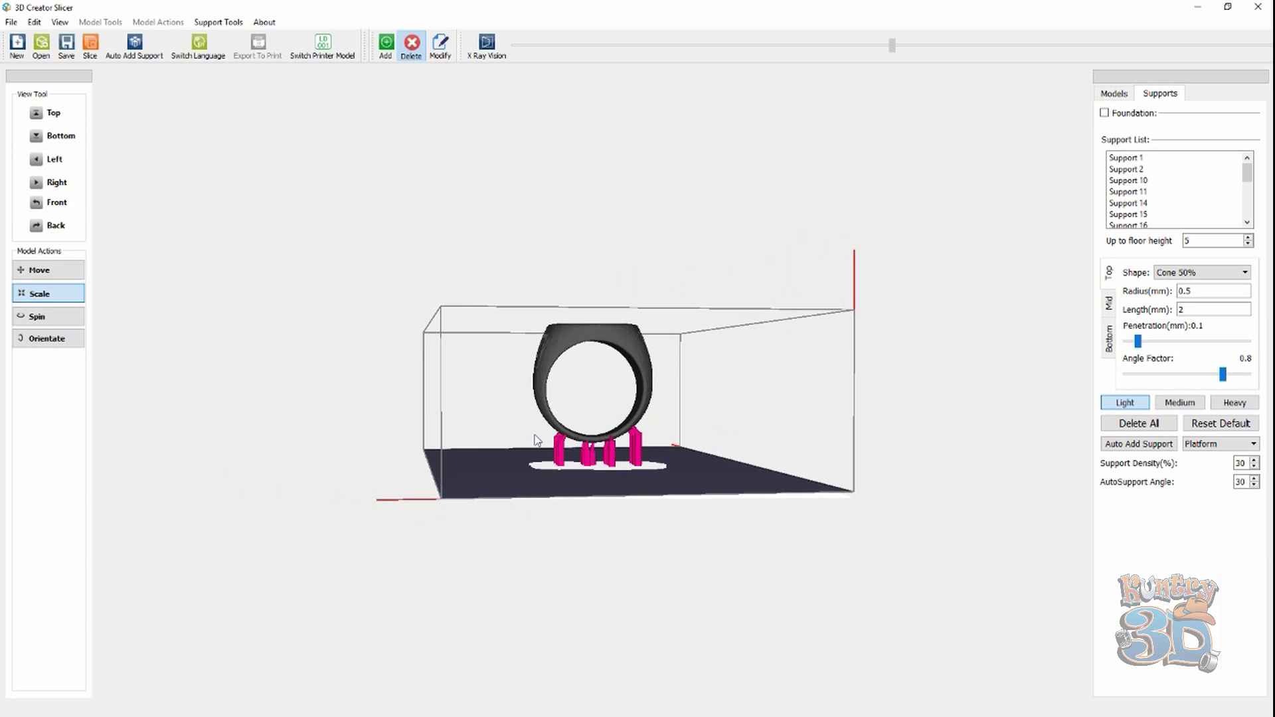
{"action": "middle_click_drag", "start_coordinate": [621, 493], "coordinate": [500, 507]}
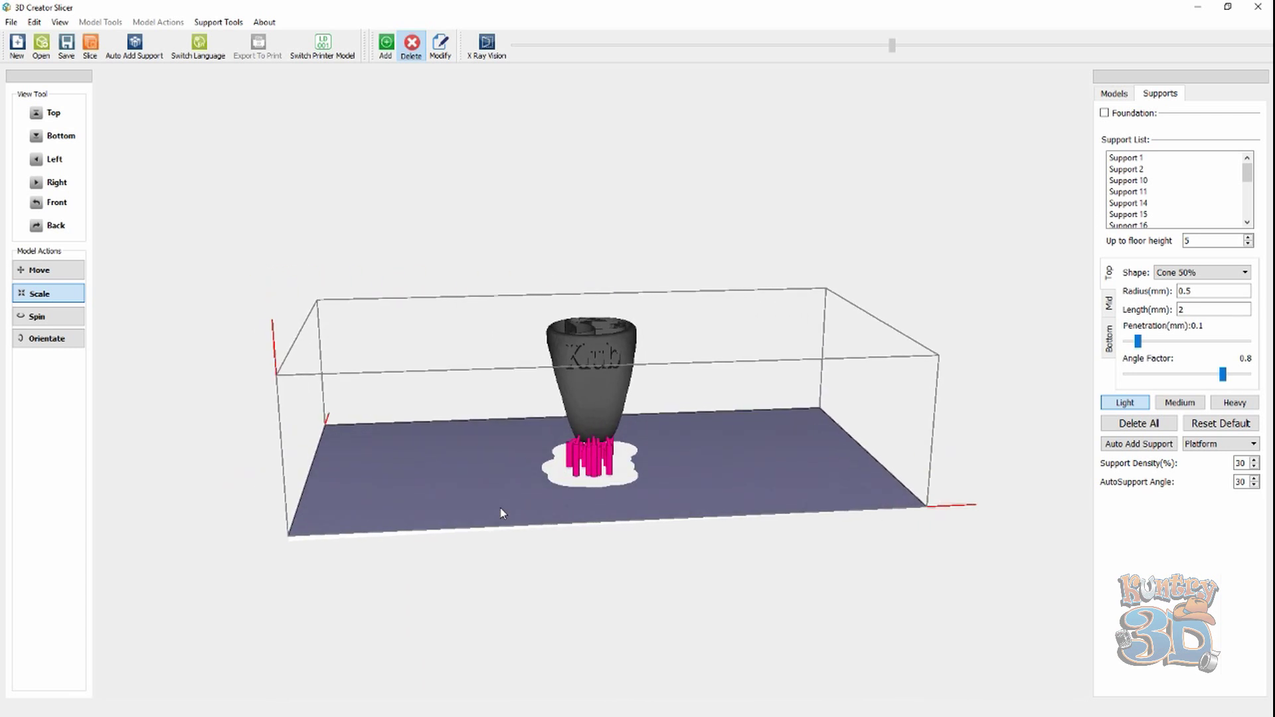
Move the supported ring to the rear-right of the build plate.
{"action": "left_click", "coordinate": [1114, 94]}
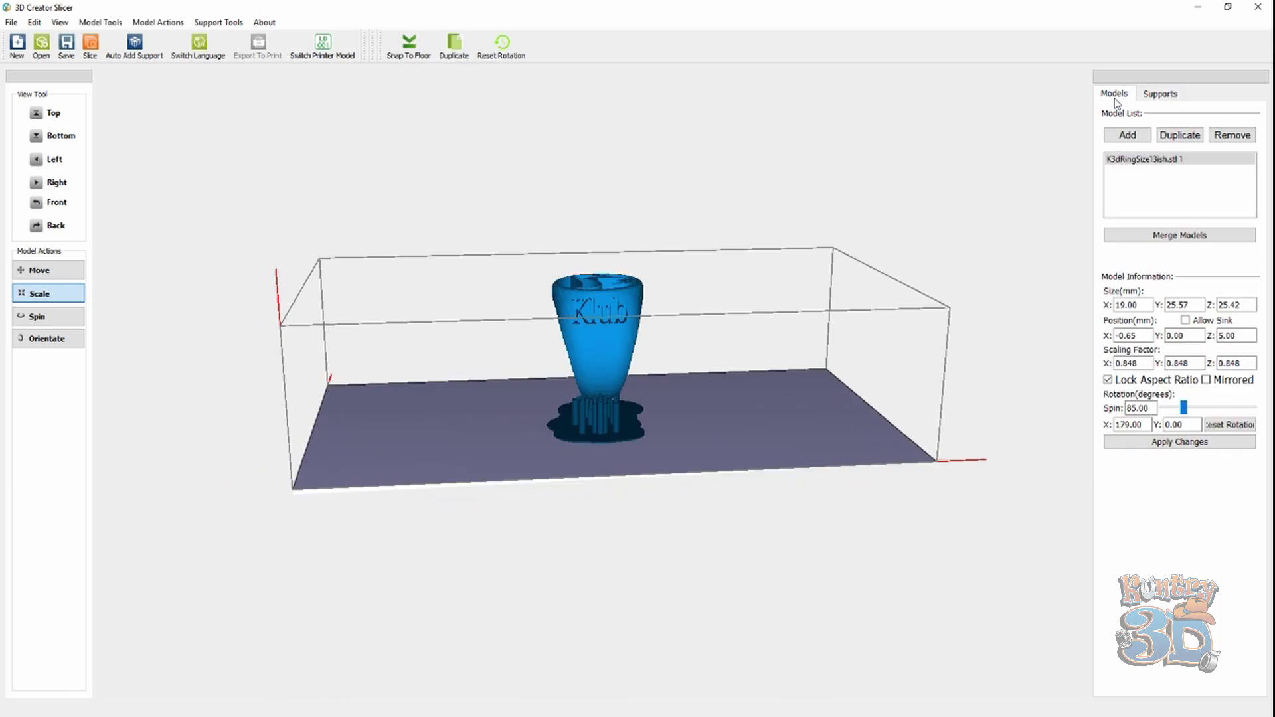
{"action": "middle_click_drag", "start_coordinate": [777, 343], "coordinate": [684, 392]}
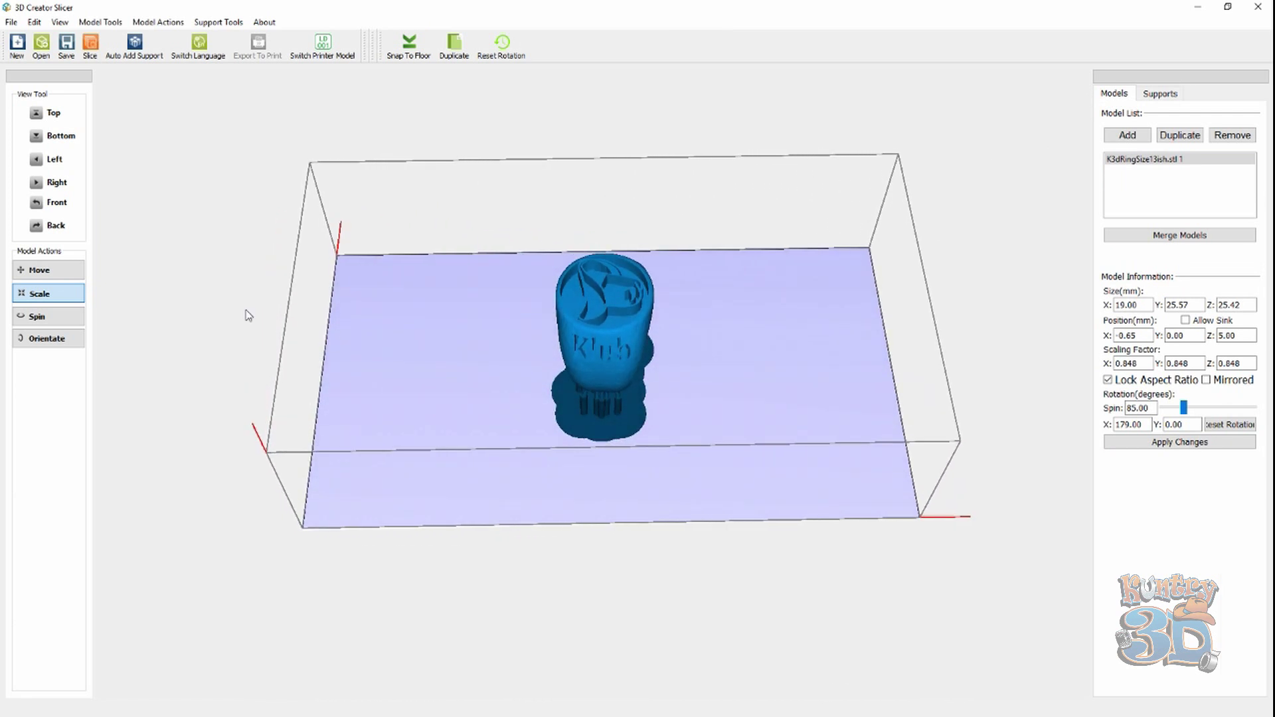
{"action": "left_click", "coordinate": [72, 278]}
{"action": "left_click_drag", "start_coordinate": [597, 336], "coordinate": [791, 285]}
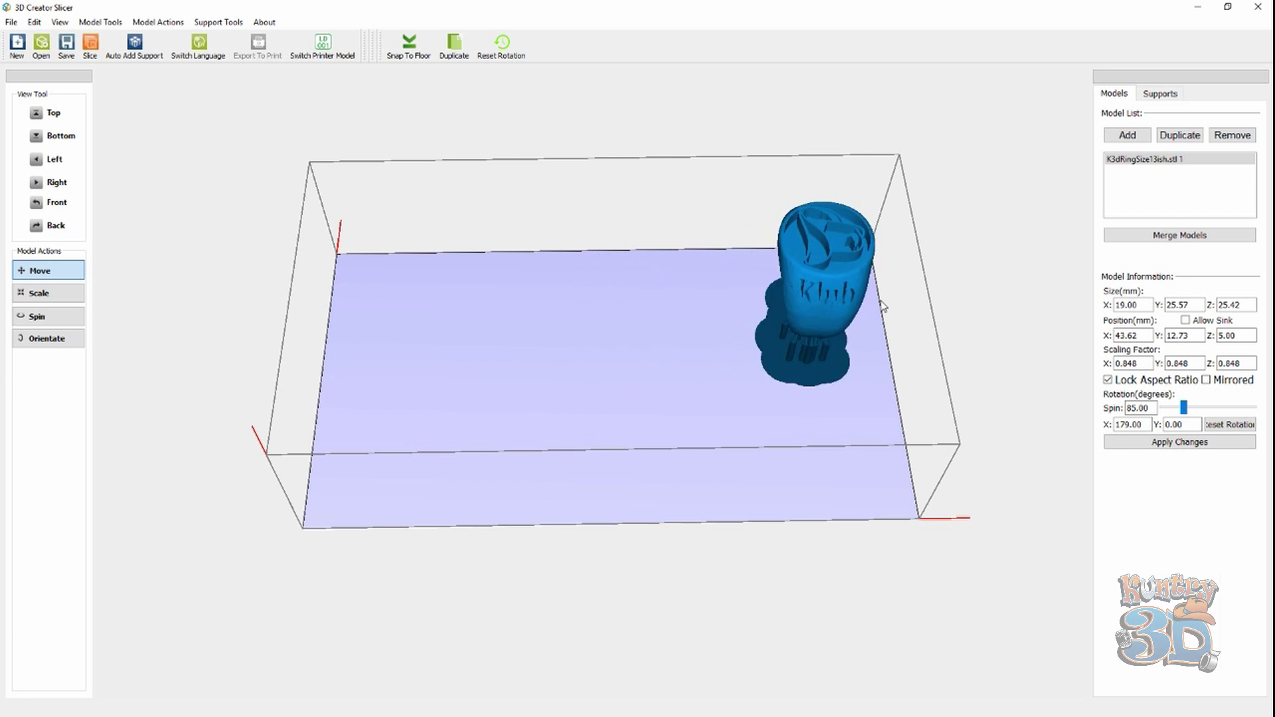
Duplicate the ring eight times so copies fill the build plate.
{"action": "left_click", "coordinate": [1180, 135]}
{"action": "left_click", "coordinate": [1180, 135]}
{"action": "left_click", "coordinate": [1180, 136]}
{"action": "left_click", "coordinate": [1180, 136]}
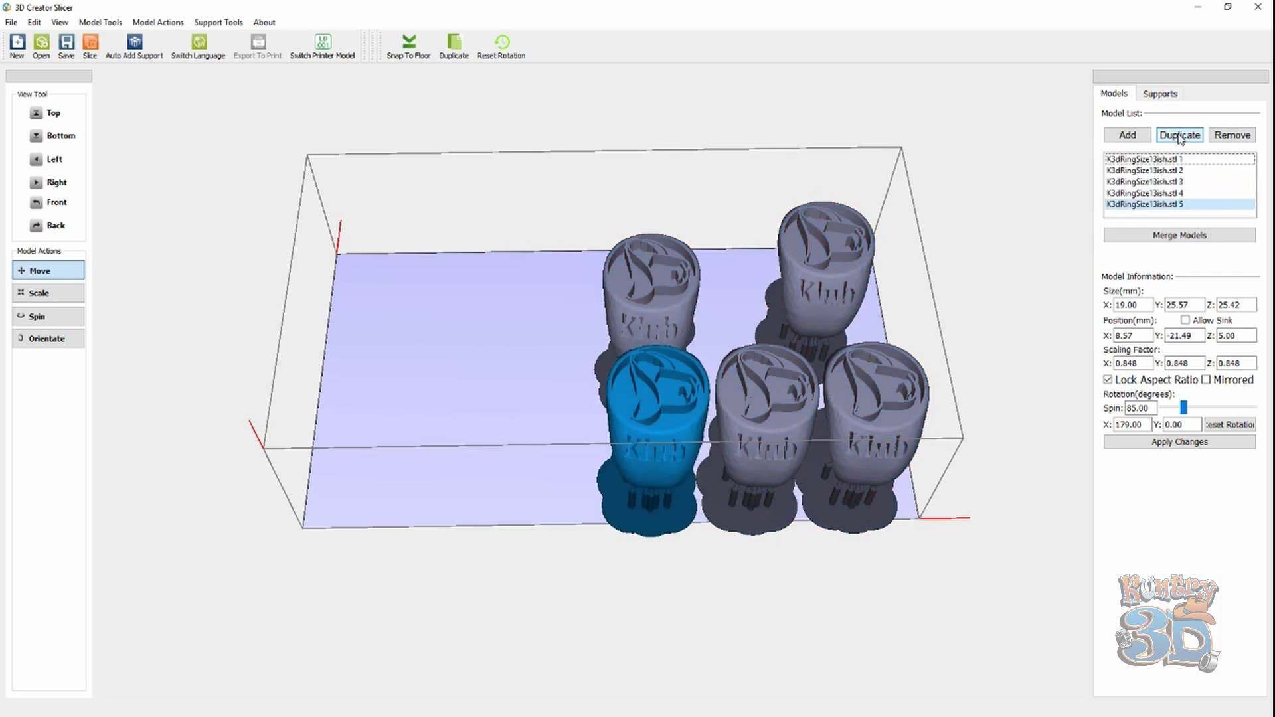
{"action": "left_click", "coordinate": [1180, 135]}
{"action": "left_click", "coordinate": [1180, 136]}
{"action": "left_click", "coordinate": [1180, 135]}
{"action": "left_click", "coordinate": [1180, 136]}
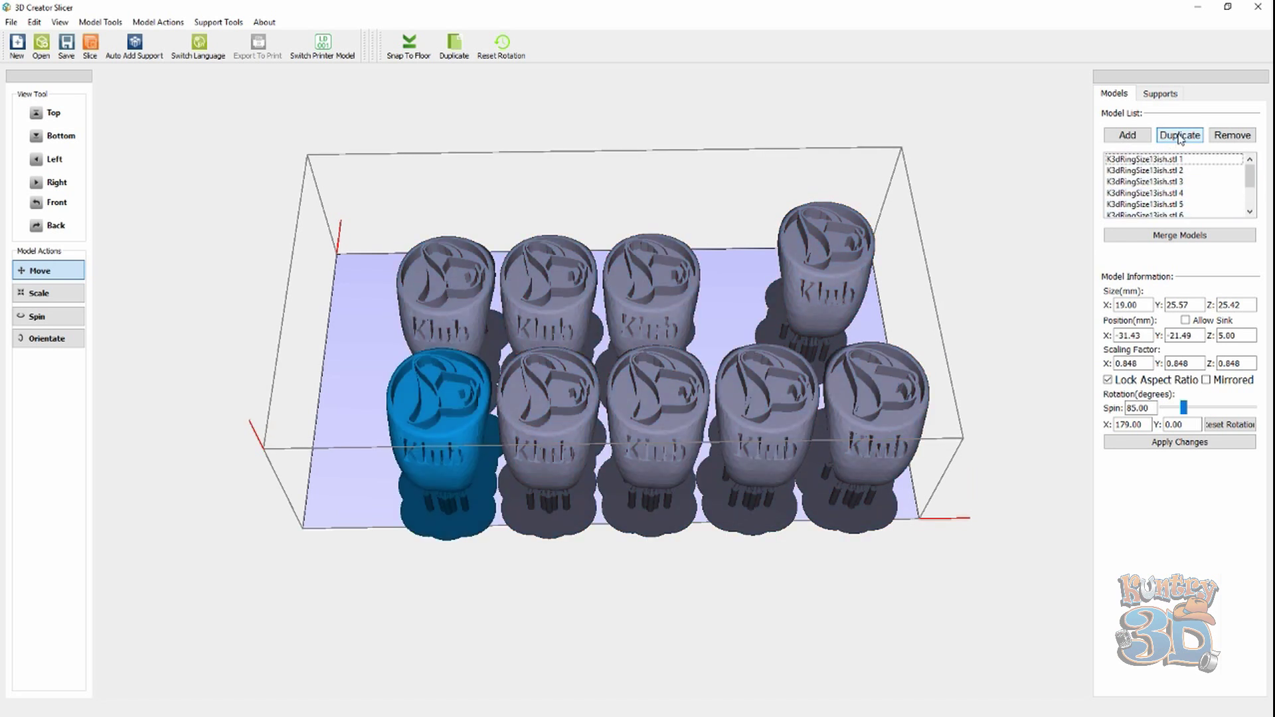
{"action": "left_click_drag", "start_coordinate": [1028, 425], "coordinate": [874, 450]}
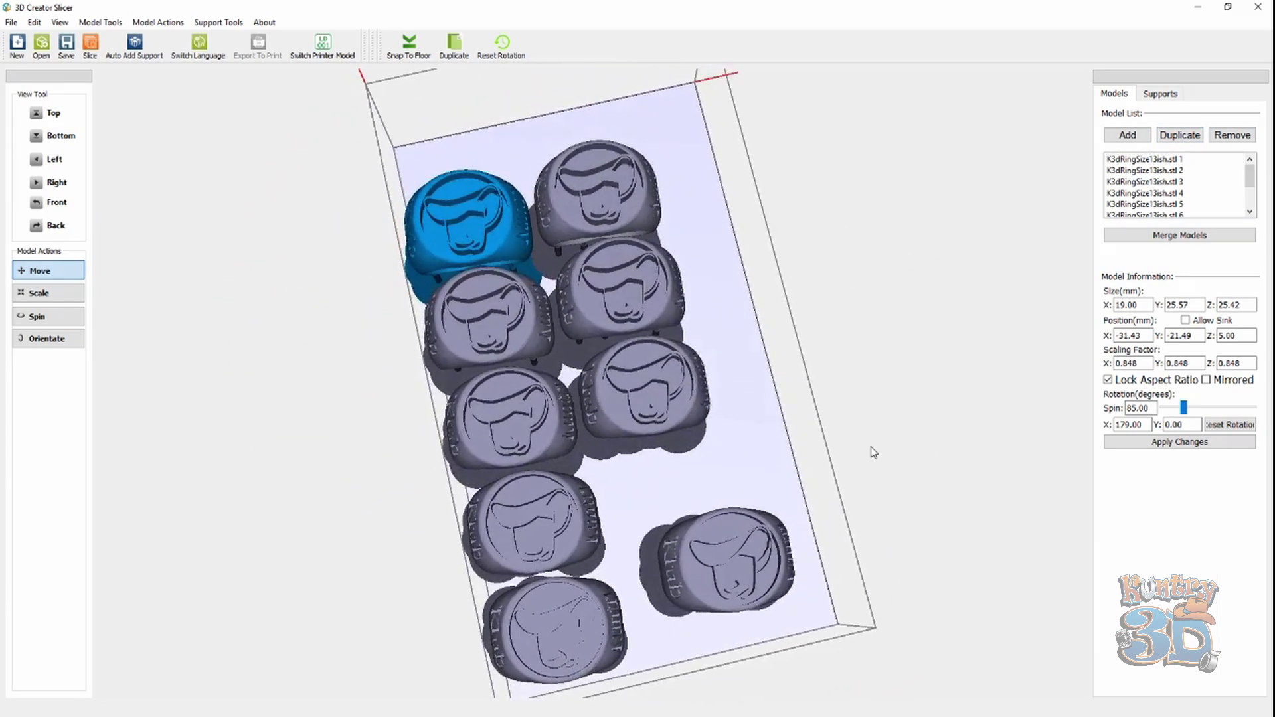
Drag the ring copies into two even, non-overlapping rows of five, then check from the front.
{"action": "left_click_drag", "start_coordinate": [733, 559], "coordinate": [758, 579]}
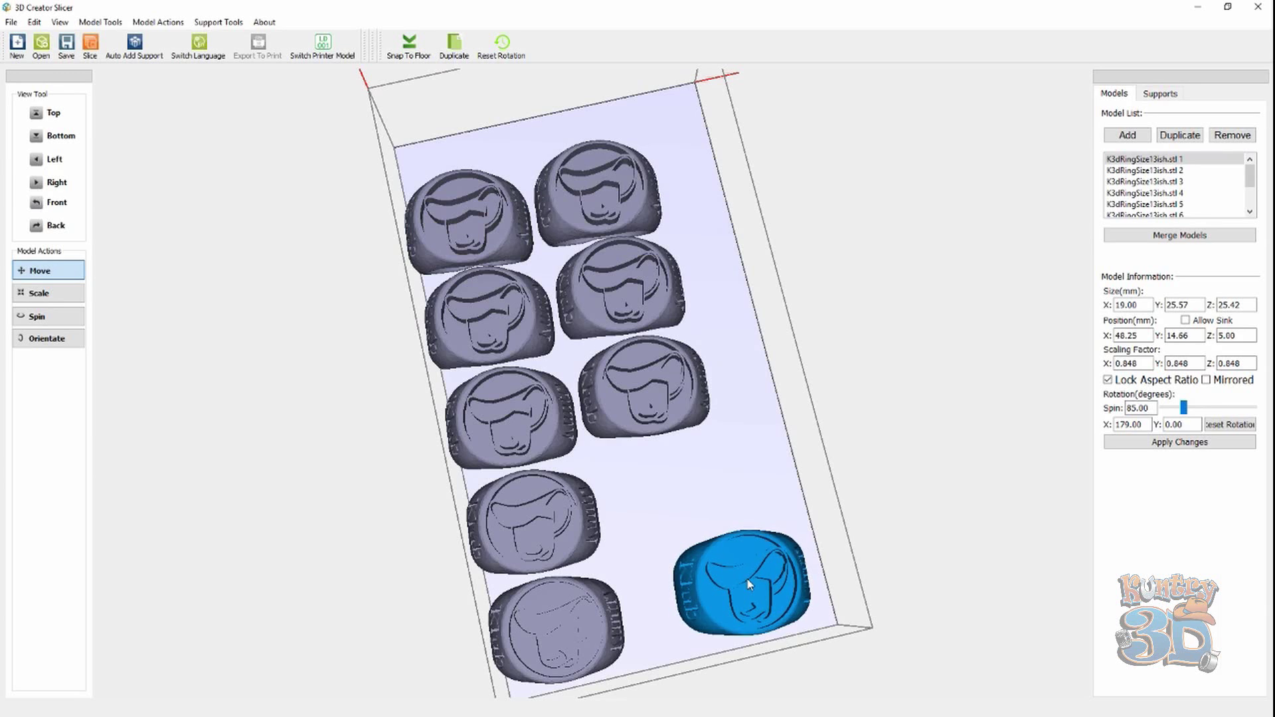
{"action": "left_click_drag", "start_coordinate": [590, 623], "coordinate": [621, 616]}
{"action": "left_click_drag", "start_coordinate": [639, 397], "coordinate": [686, 483]}
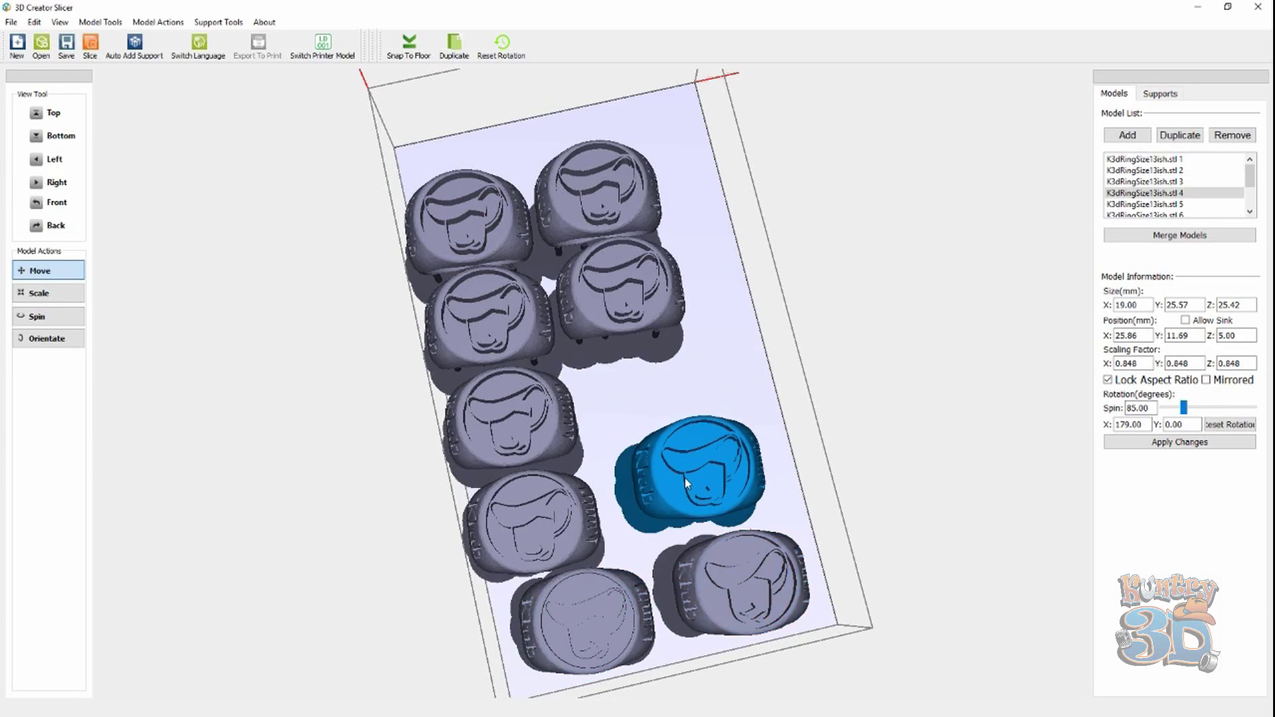
{"action": "left_click_drag", "start_coordinate": [543, 501], "coordinate": [567, 485]}
{"action": "left_click_drag", "start_coordinate": [610, 304], "coordinate": [661, 397]}
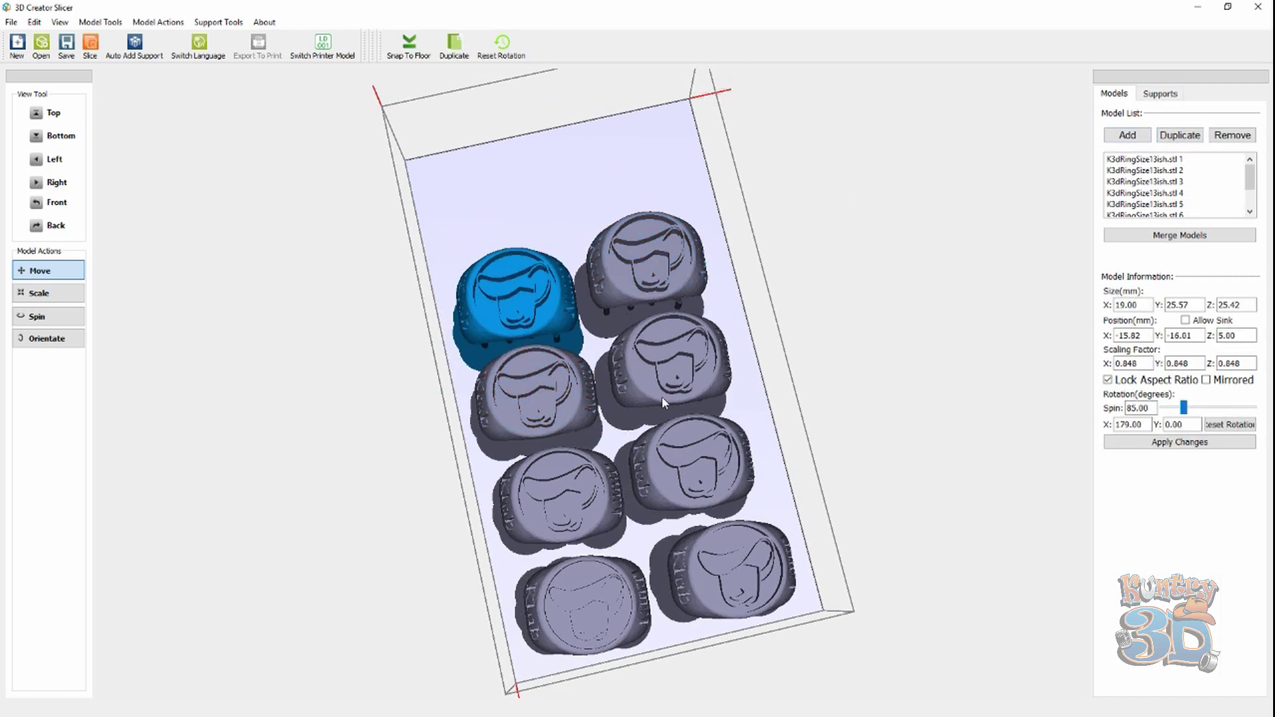
{"action": "left_click_drag", "start_coordinate": [725, 253], "coordinate": [508, 186]}
{"action": "left_click_drag", "start_coordinate": [834, 568], "coordinate": [908, 475]}
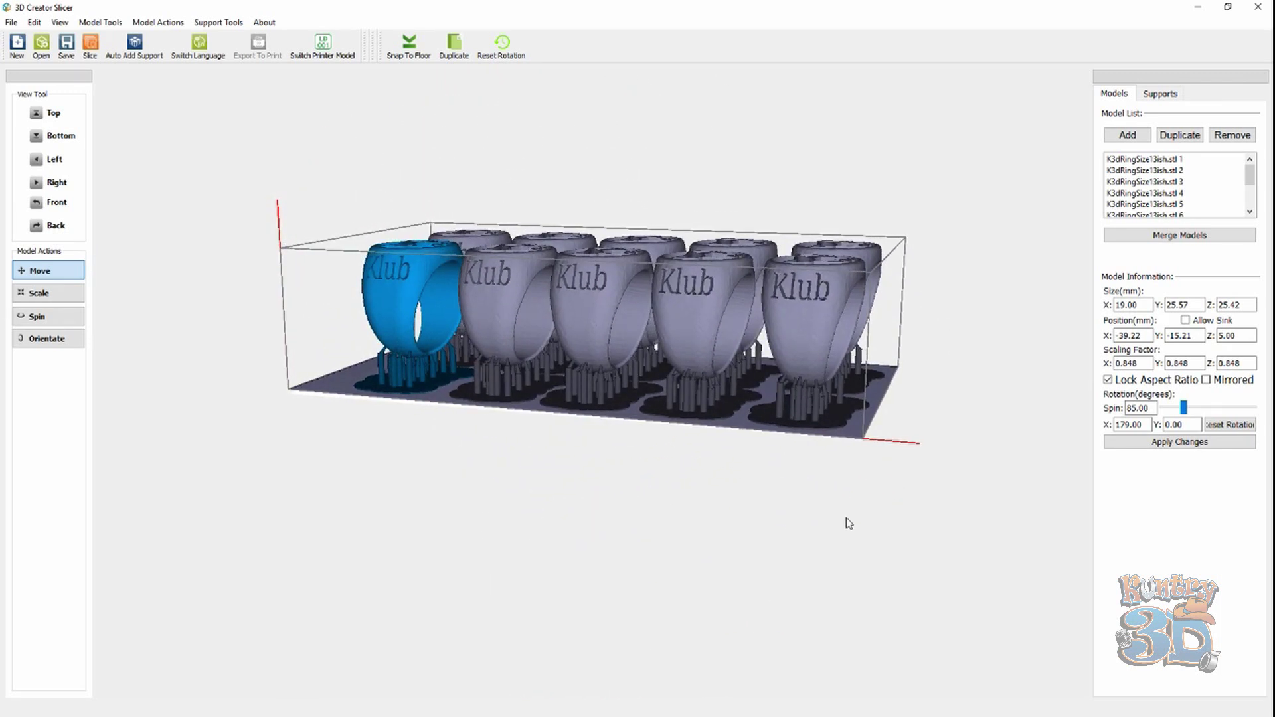
{"action": "mouse_move", "coordinate": [846, 521]}
{"action": "left_mouse_down"}
{"action": "mouse_move", "coordinate": [879, 515]}
{"action": "mouse_move", "coordinate": [856, 518]}
{"action": "left_mouse_up"}
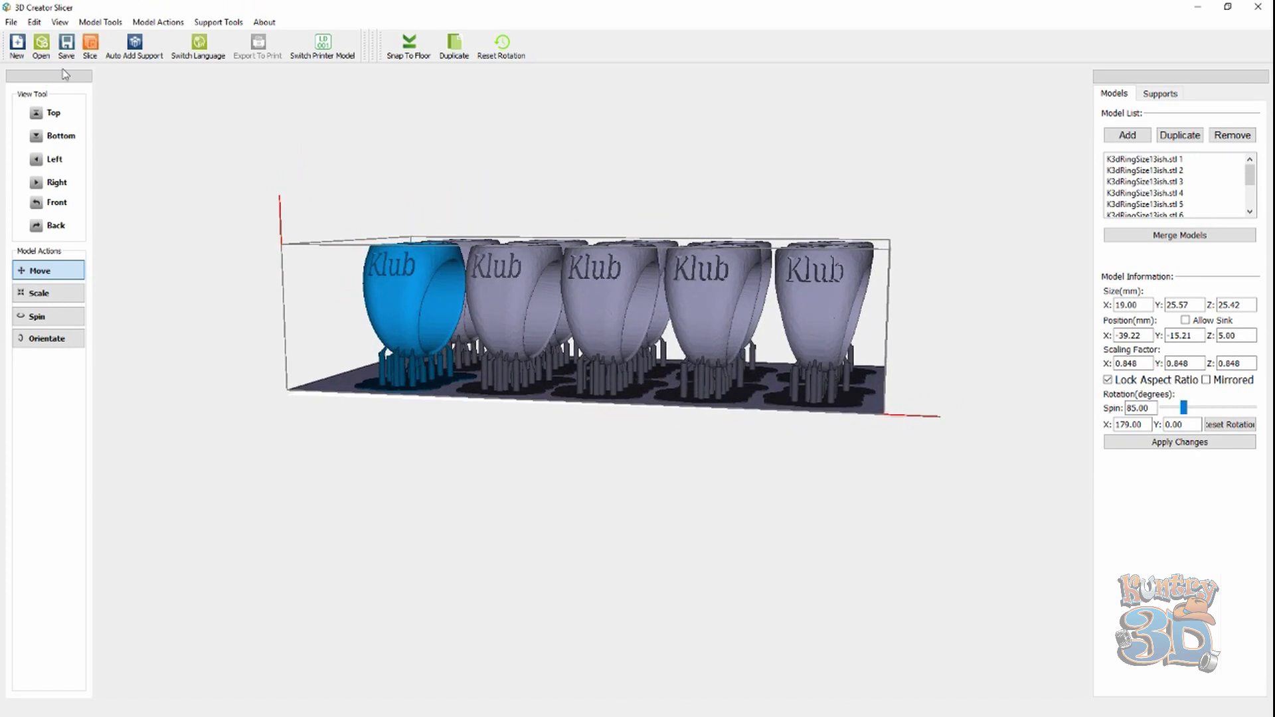
Save the ring layout as k3dRing11.tfl in Downloads, opening the Slice window.
{"action": "left_click", "coordinate": [90, 45]}
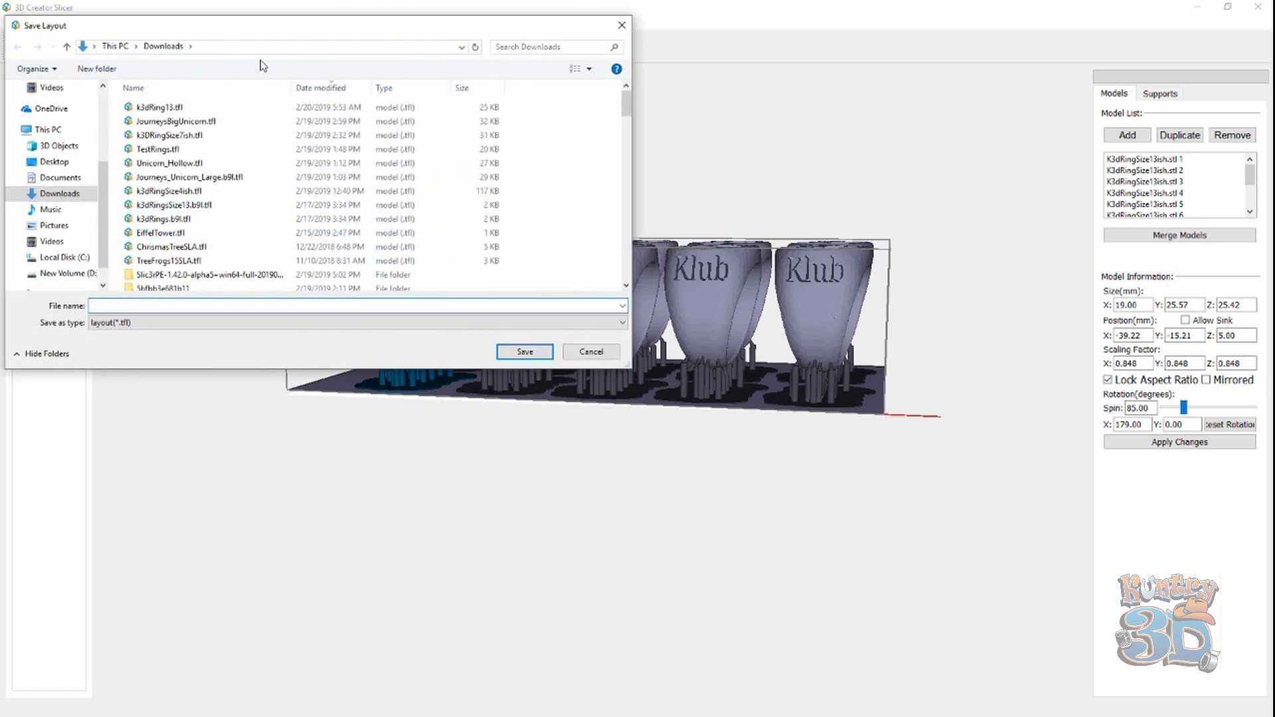
{"action": "left_click_drag", "start_coordinate": [264, 33], "coordinate": [499, 115]}
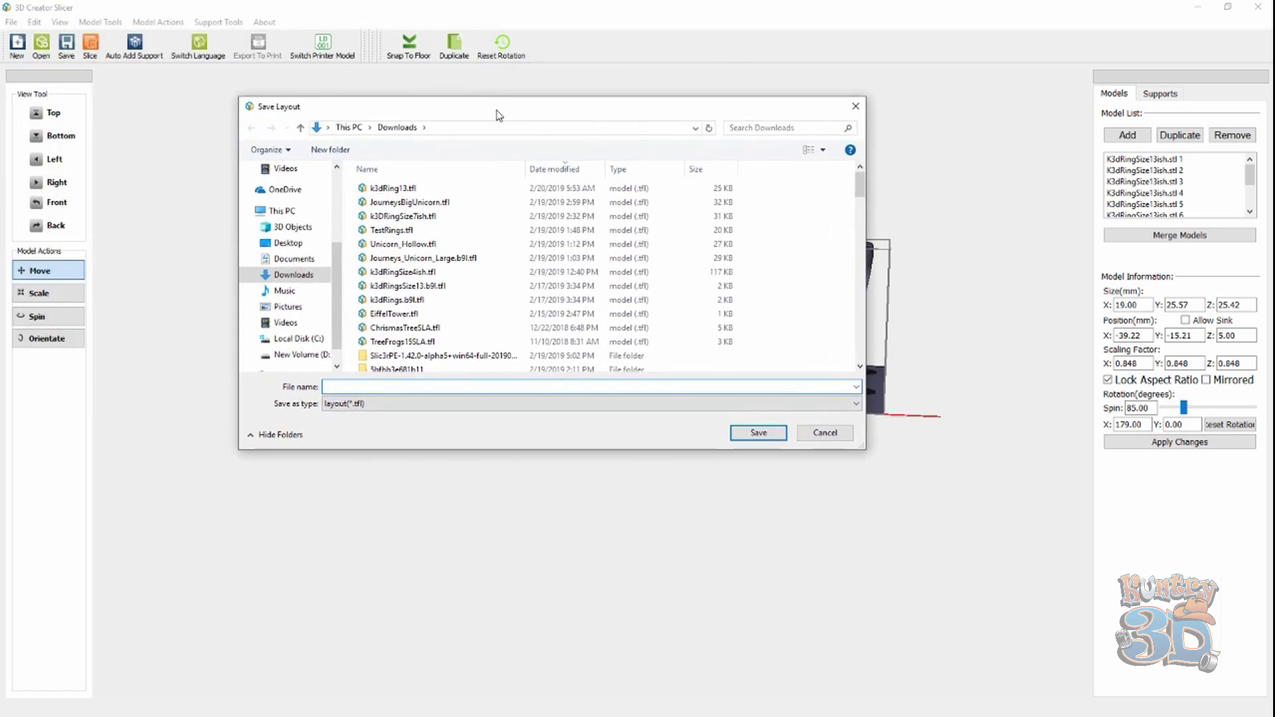
{"action": "left_click", "coordinate": [389, 188]}
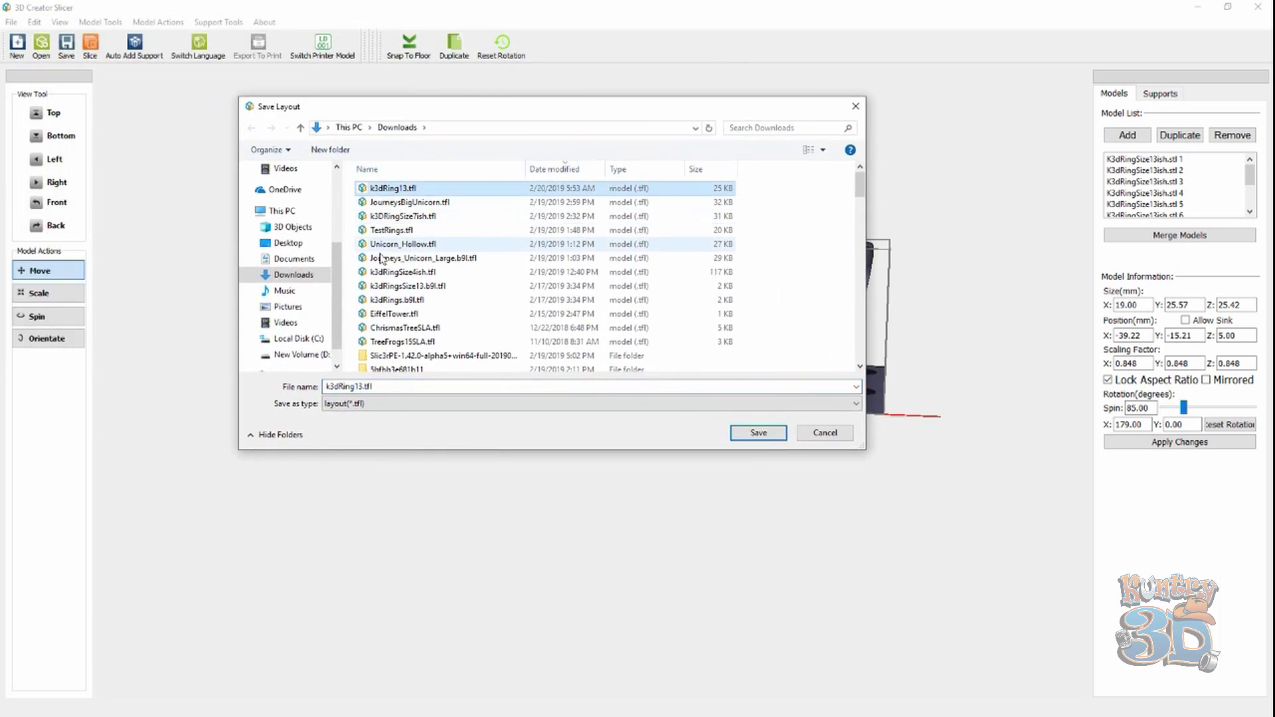
{"action": "double_click", "coordinate": [359, 386]}
{"action": "left_click", "coordinate": [364, 387]}
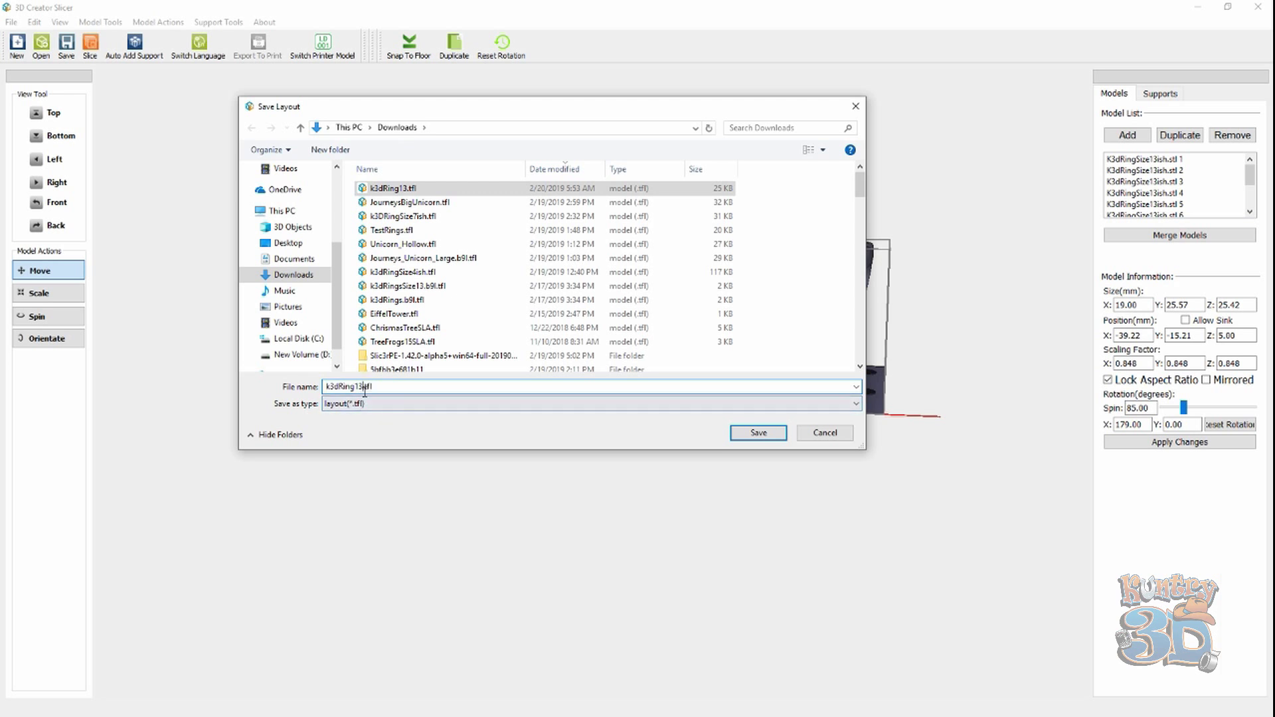
{"action": "key", "text": "BackSpace"}
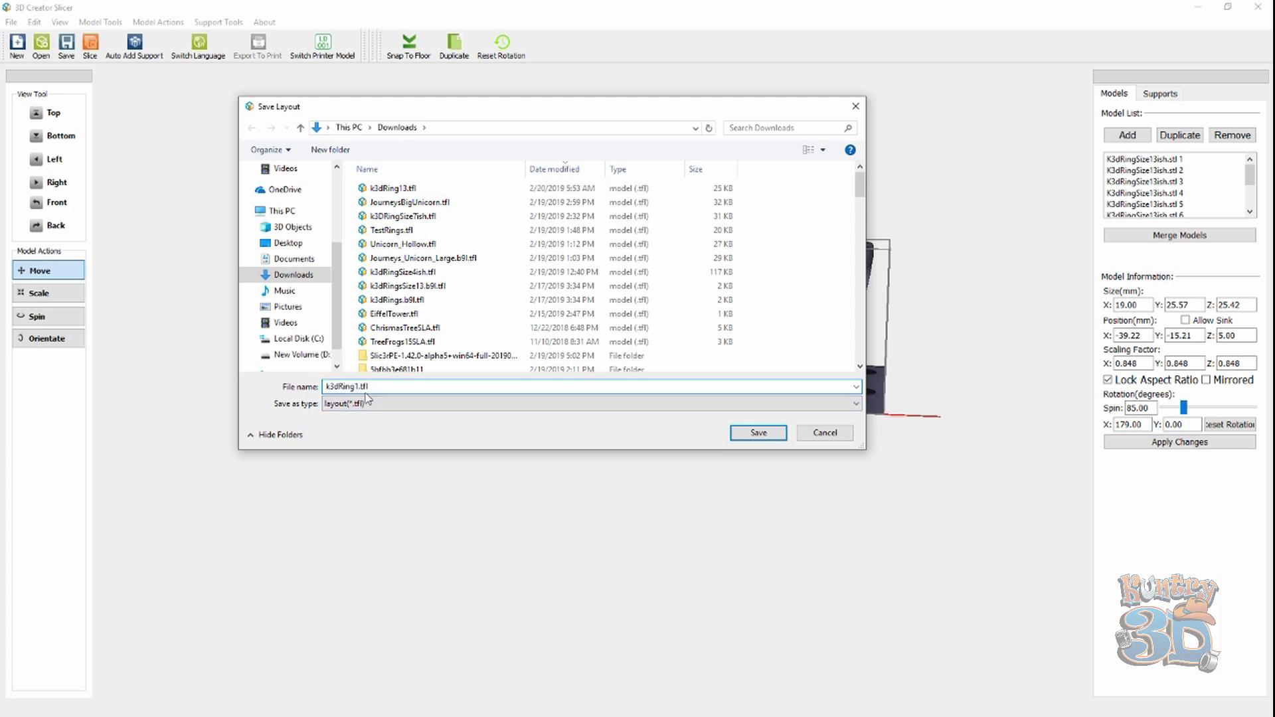
{"action": "type", "text": "1"}
{"action": "left_click", "coordinate": [757, 433]}
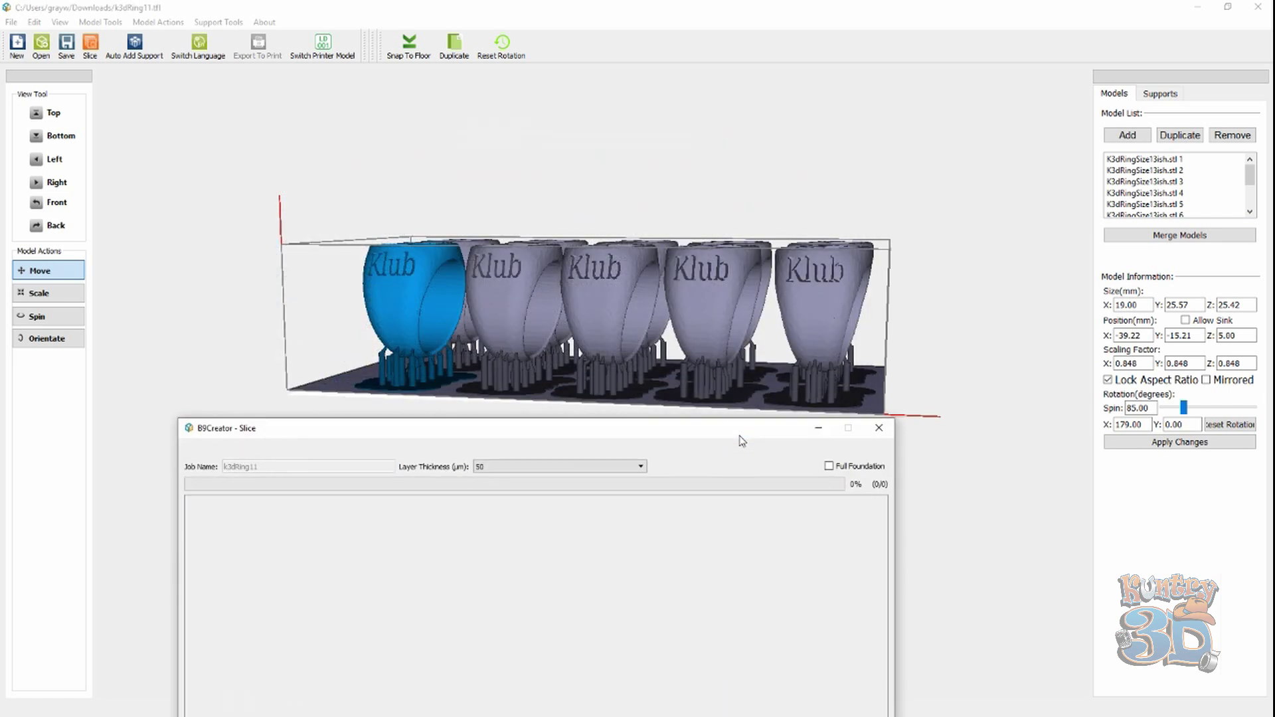
Slice job k3dRing11 at 50 µm layer thickness into 609 layers.
{"action": "left_click_drag", "start_coordinate": [692, 432], "coordinate": [736, 165]}
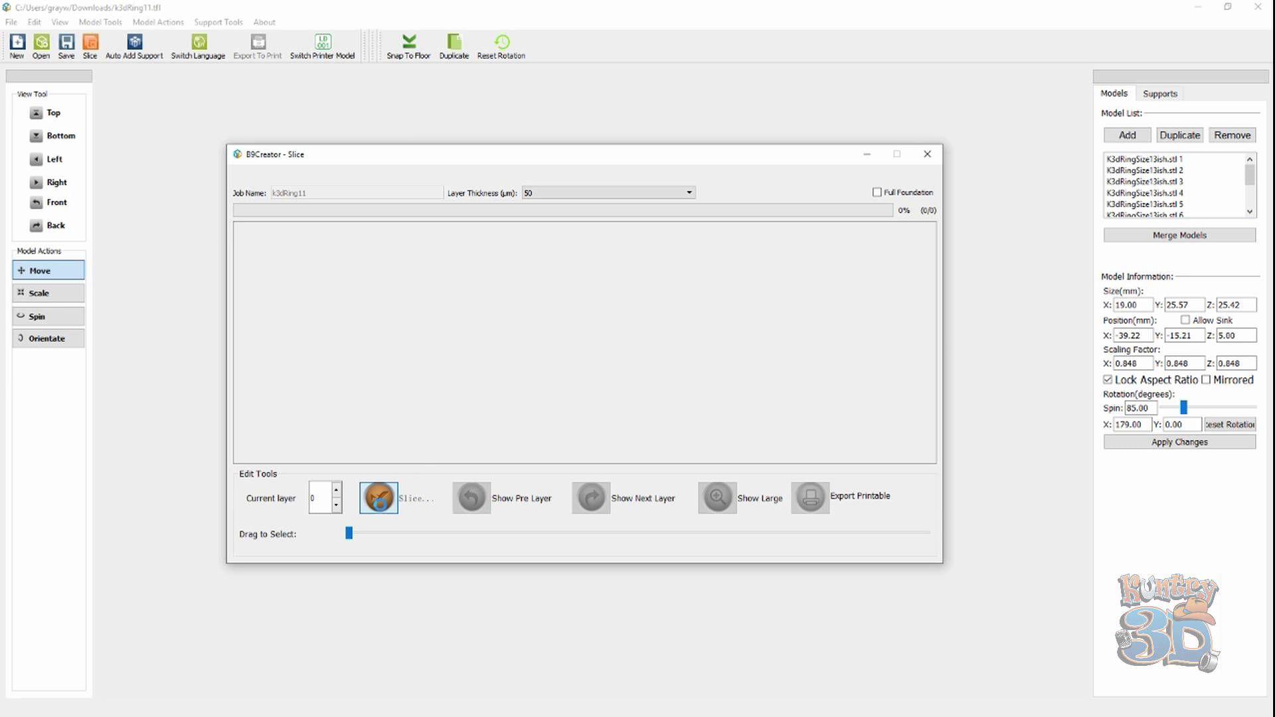
{"action": "left_click", "coordinate": [379, 499]}
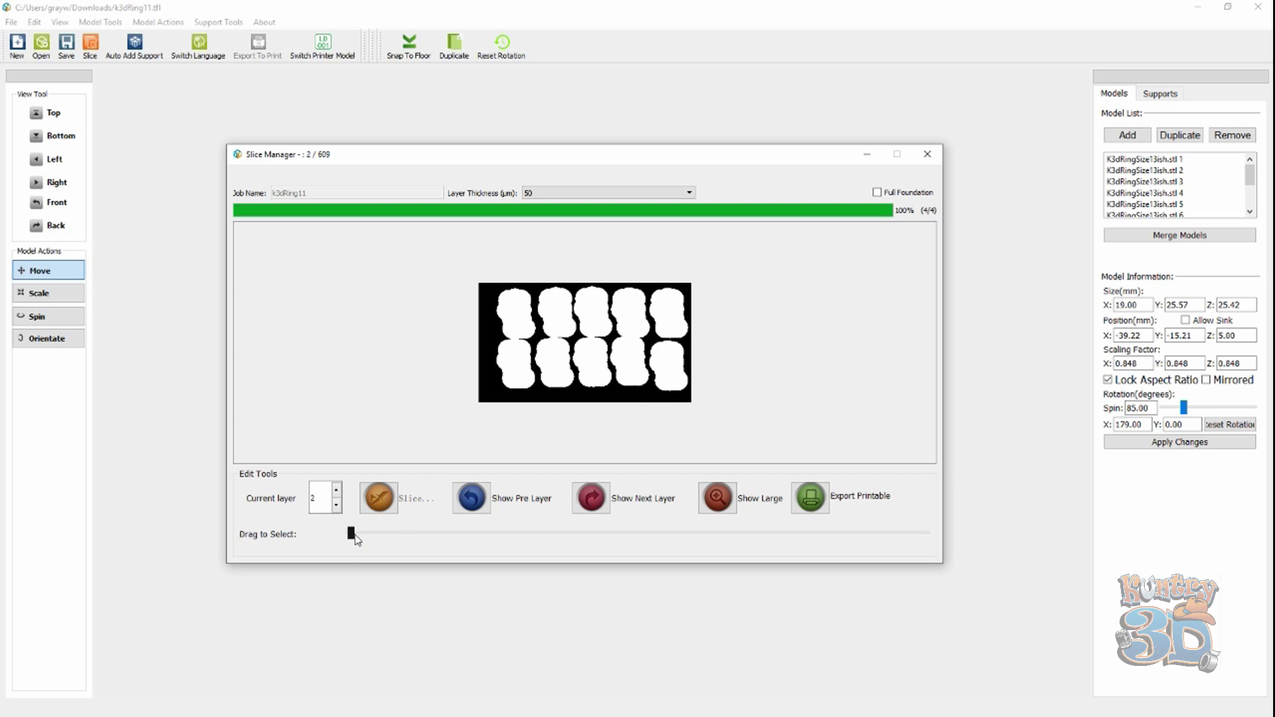
Preview the slices through layer 608 and open the Export Printable dialog.
{"action": "left_click_drag", "start_coordinate": [353, 538], "coordinate": [938, 548]}
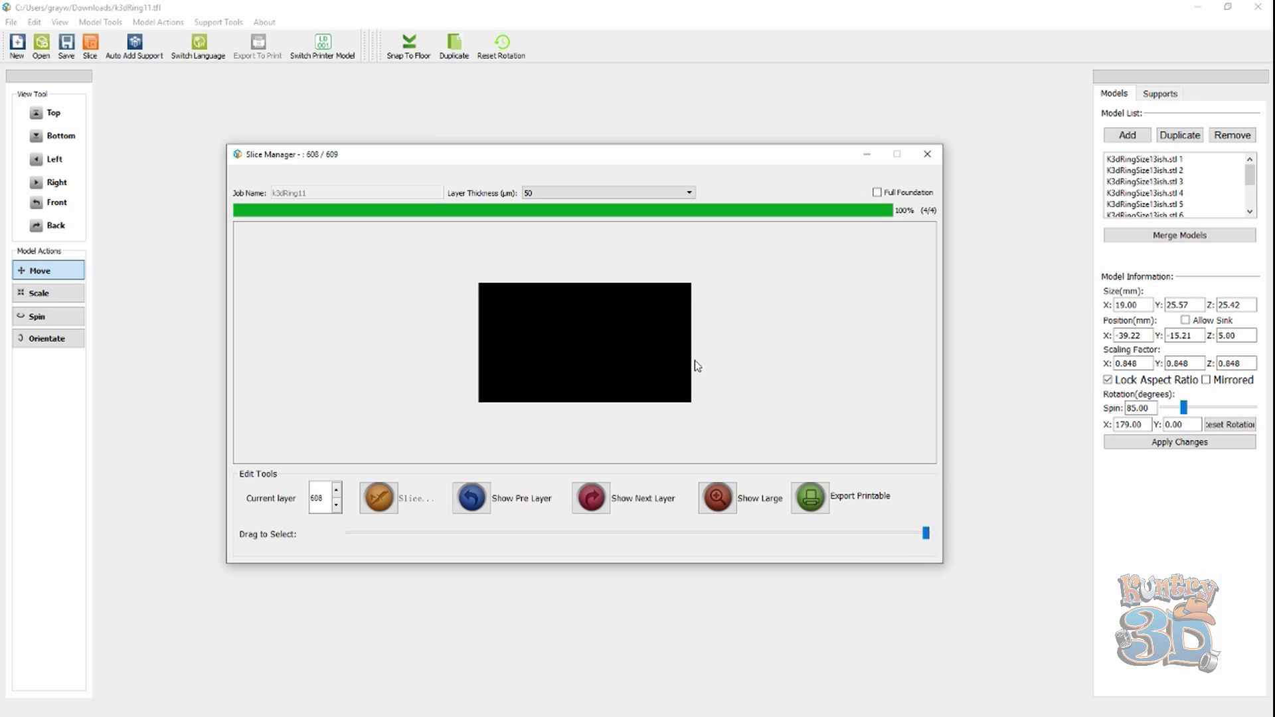
{"action": "left_click", "coordinate": [810, 501]}
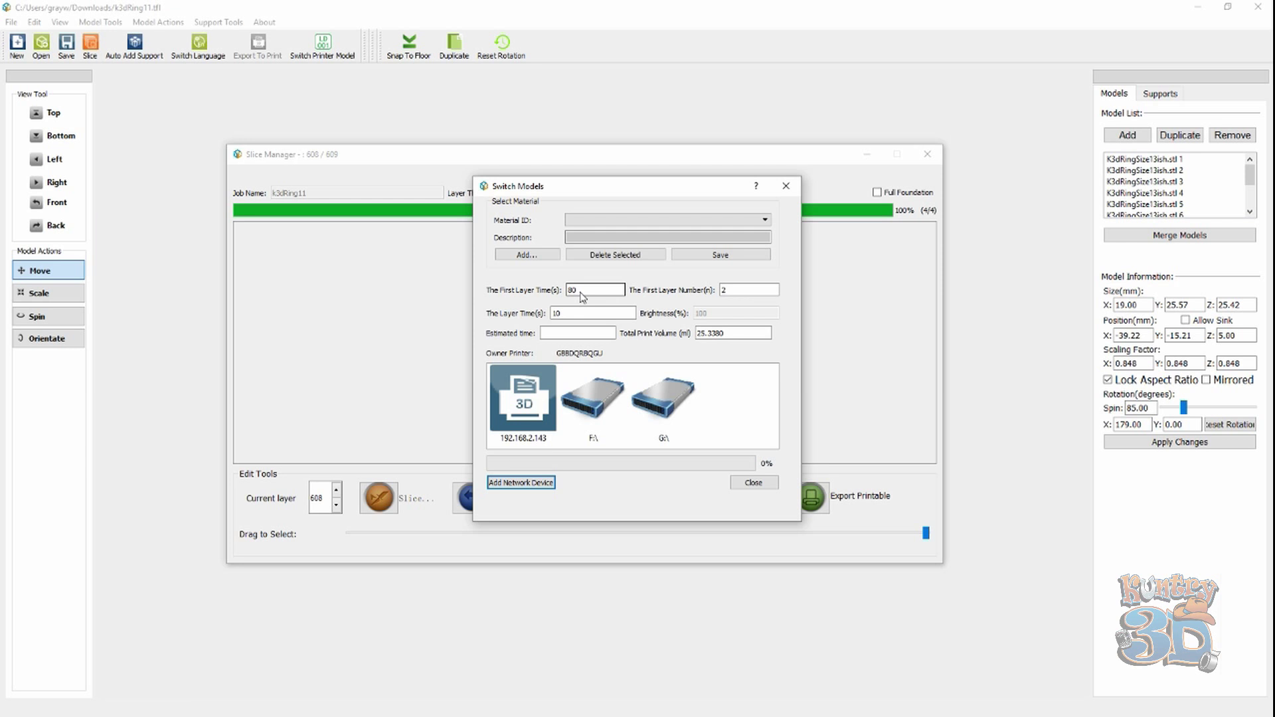
Set first layer time to 90 s and layer time to 13 s, then send k3dRing11 to the network printer.
{"action": "left_click_drag", "start_coordinate": [580, 294], "coordinate": [569, 299]}
{"action": "type", "text": "8"}
{"action": "left_click", "coordinate": [570, 315]}
{"action": "left_click_drag", "start_coordinate": [569, 316], "coordinate": [556, 317]}
{"action": "key", "text": "BackSpace"}
{"action": "double_click", "coordinate": [517, 416]}
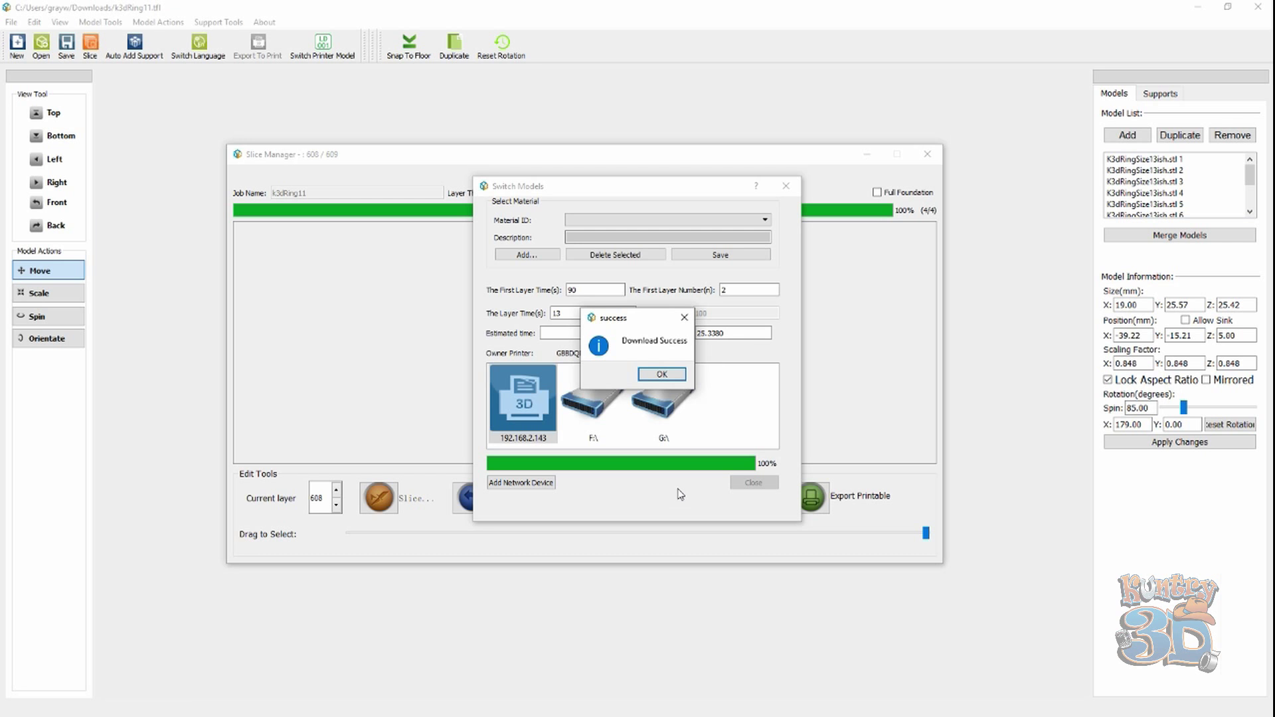
Acknowledge the Download Success notice, returning to the export dialog at 100%.
{"action": "left_click", "coordinate": [663, 375]}
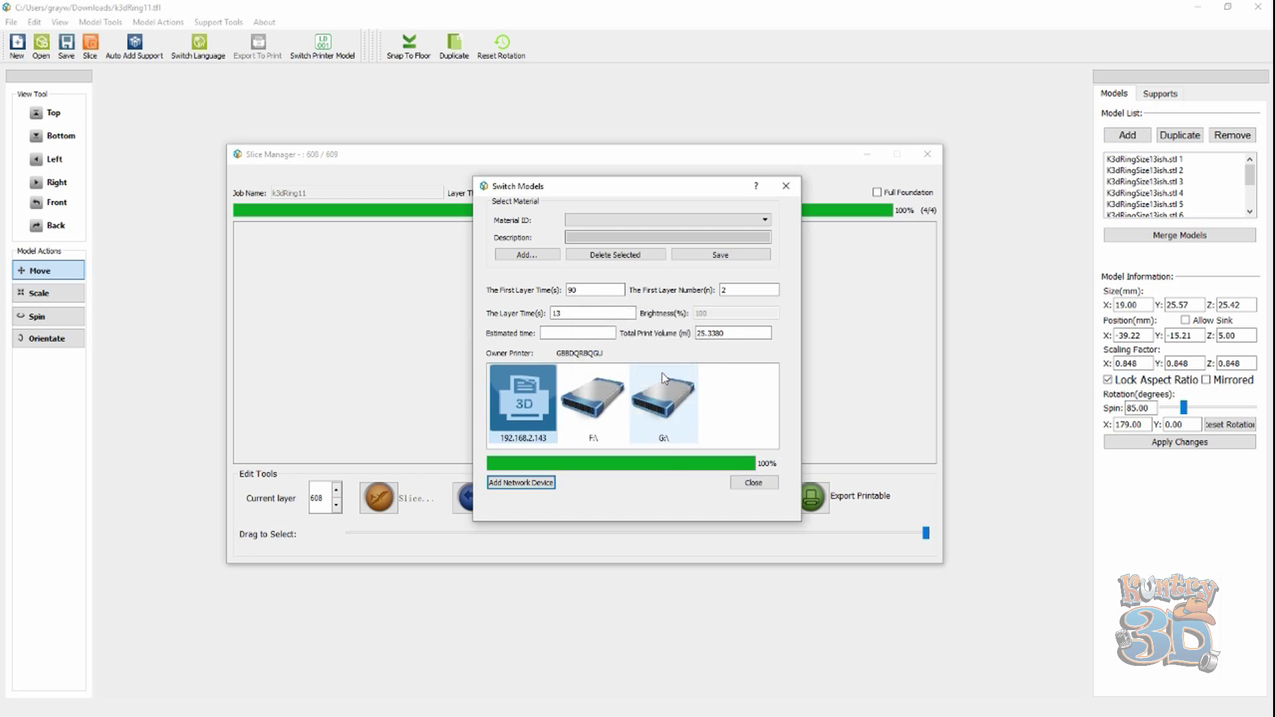